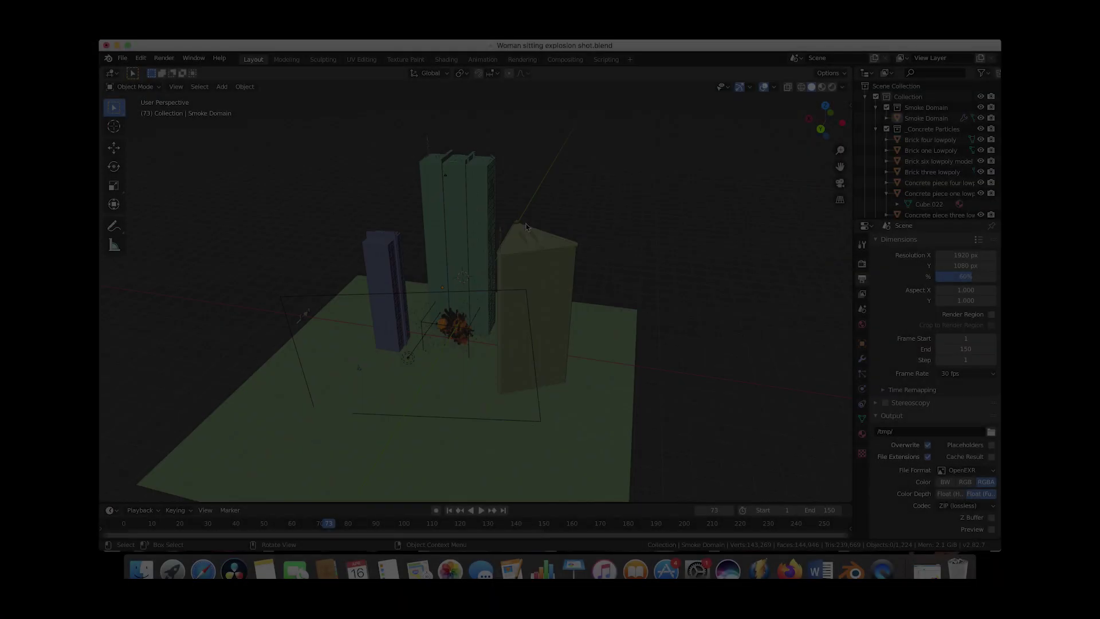
Zoom in on the explosion between the buildings and show the KHAOS Procedural Explosions panel
scroll(526, 226, "up", 5)
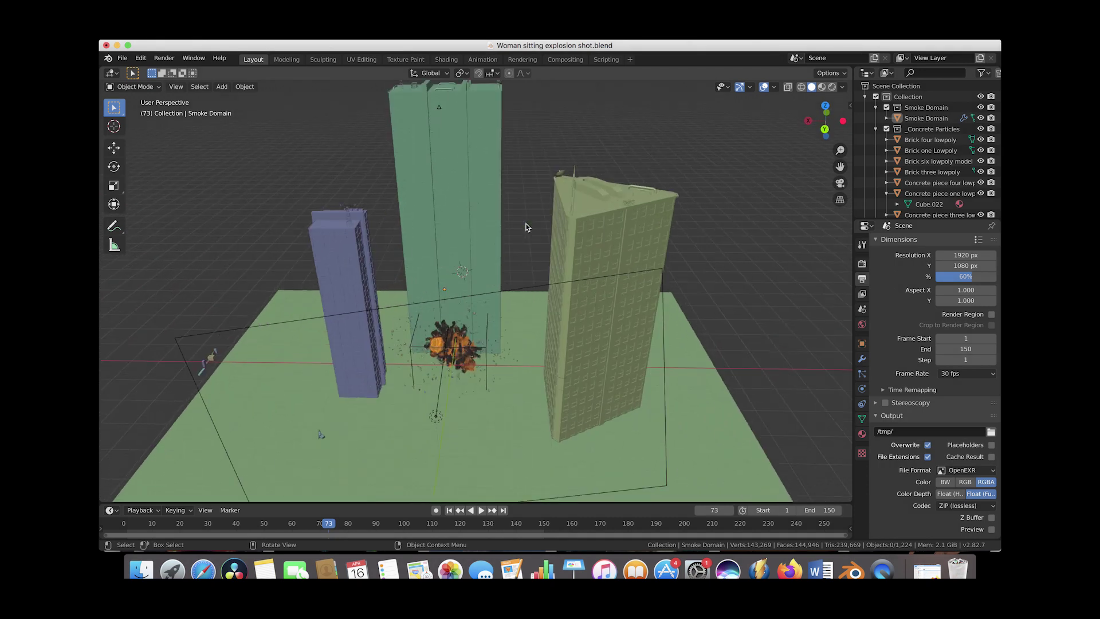
scroll(526, 226, "up", 5)
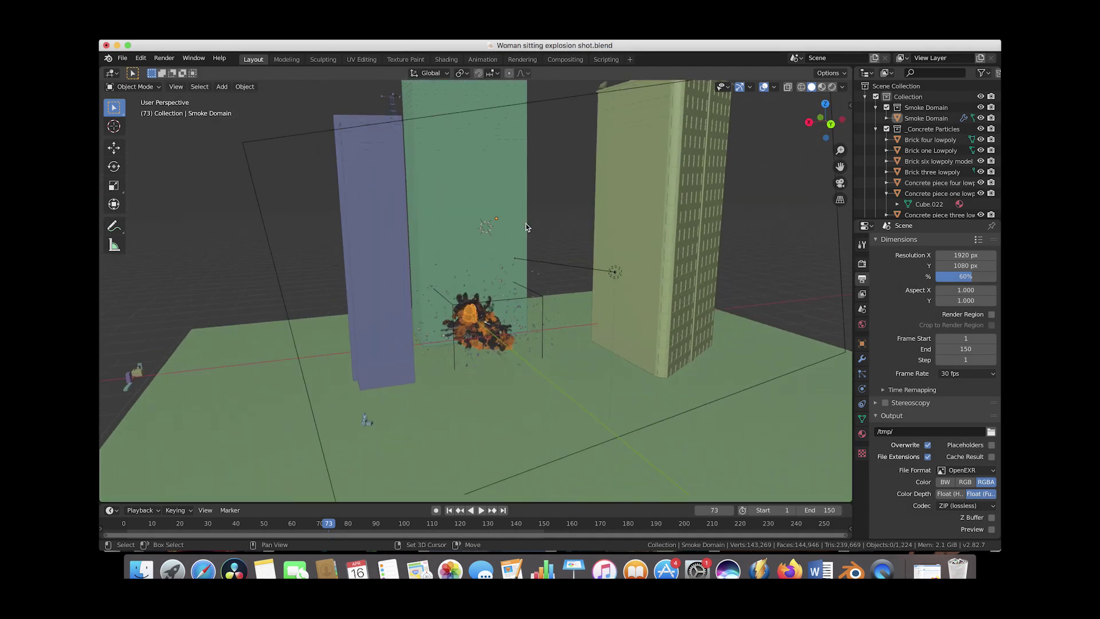
scroll(526, 227, "up", 10)
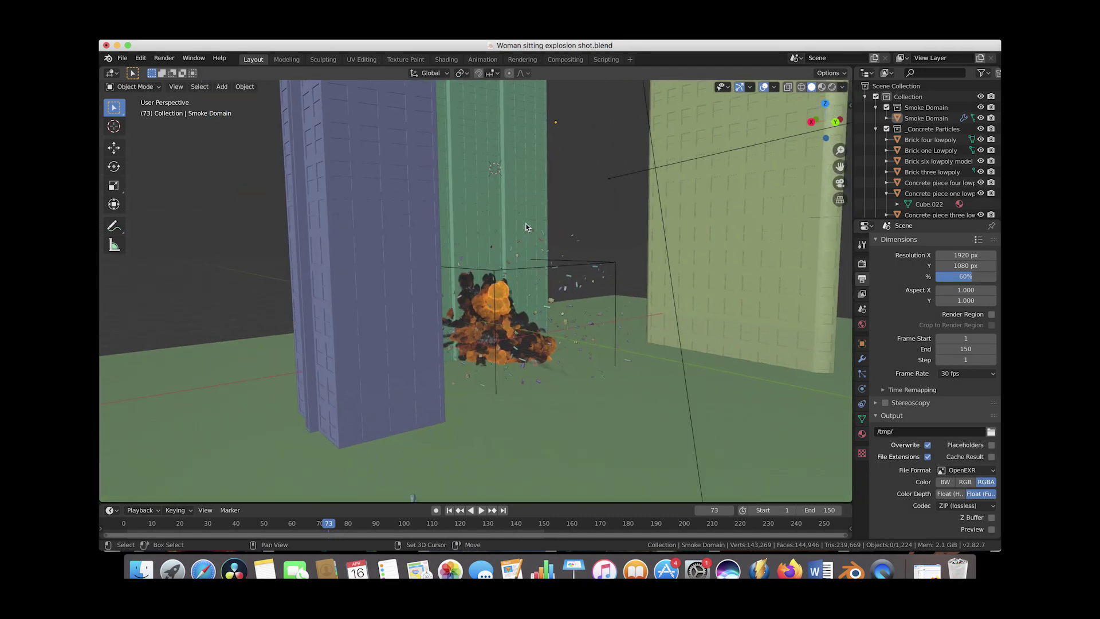
scroll(526, 227, "up", 10)
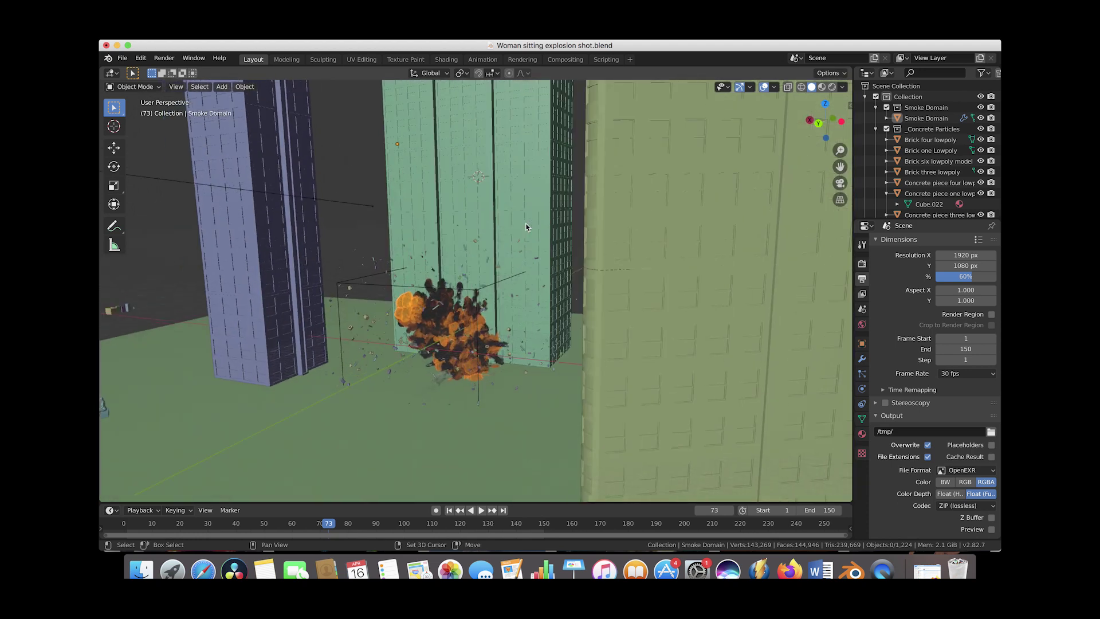
left_click(849, 105)
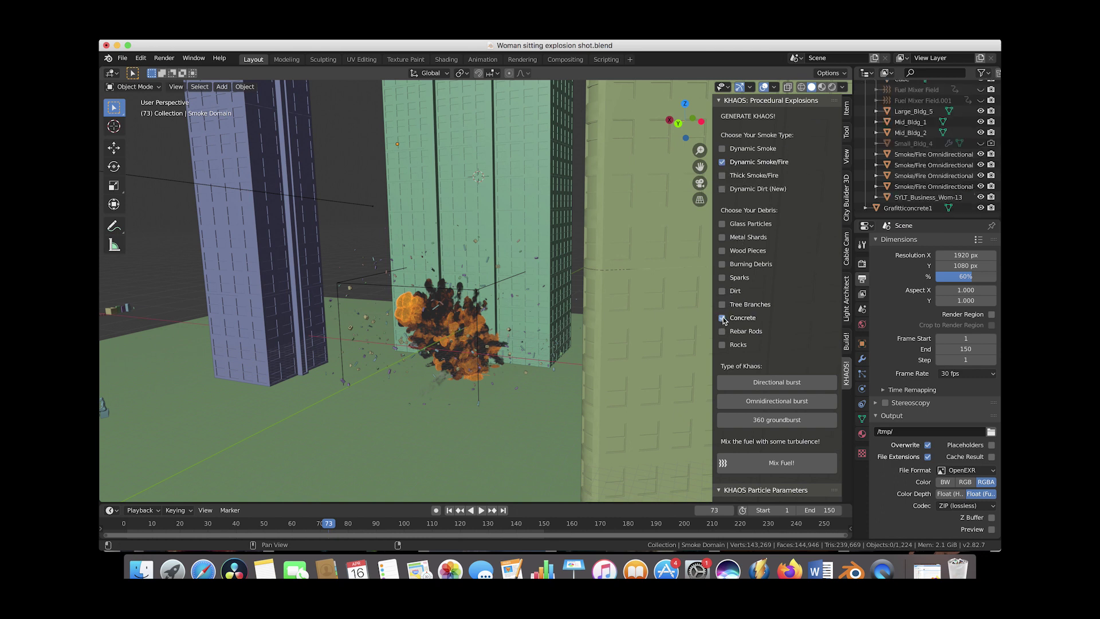
scroll(952, 131, "down", 5)
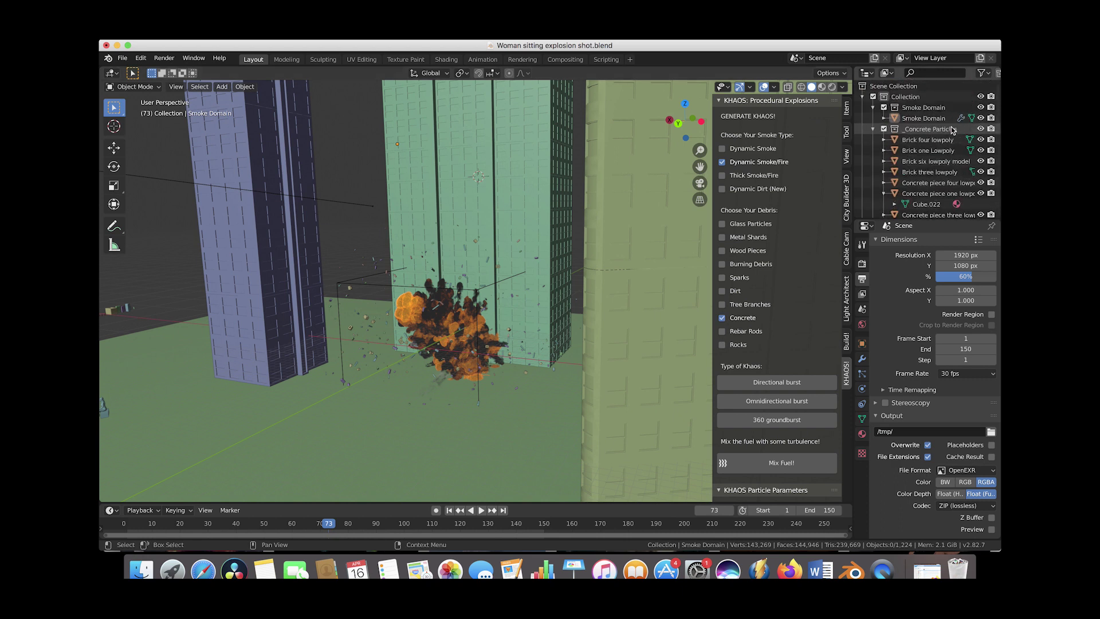
scroll(952, 131, "down", 2)
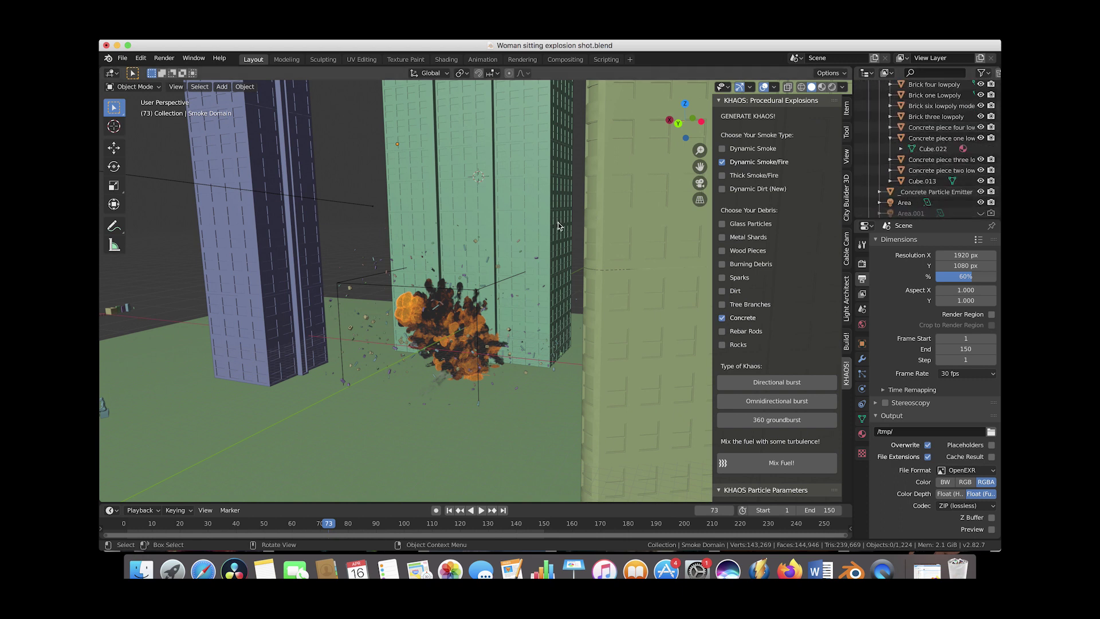
left_click(163, 58)
left_click(189, 124)
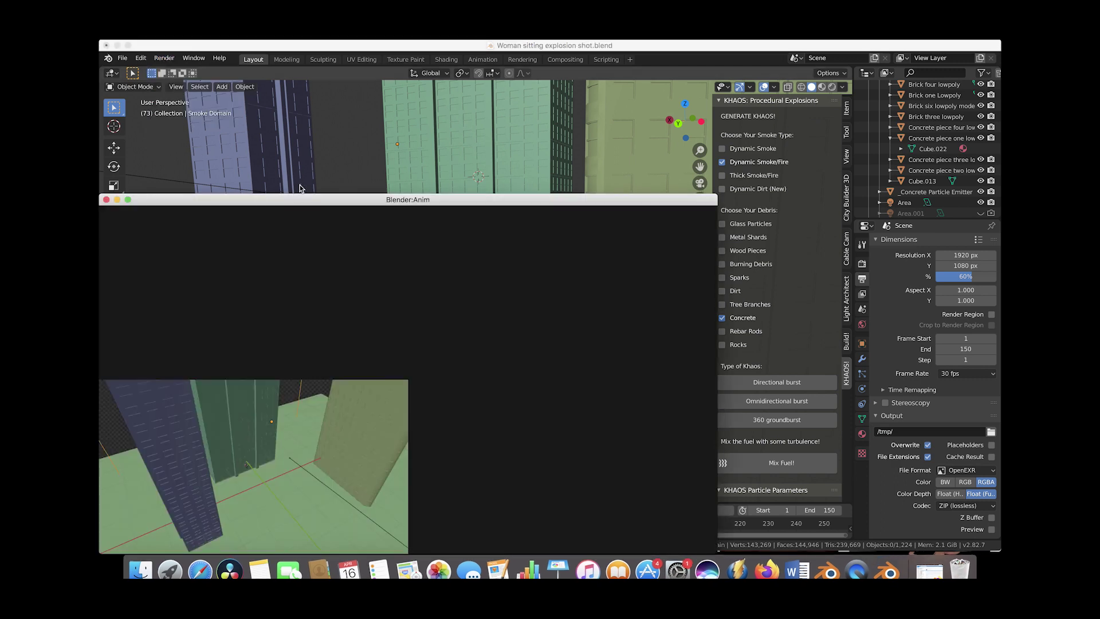
left_click_drag(307, 199, 538, 78)
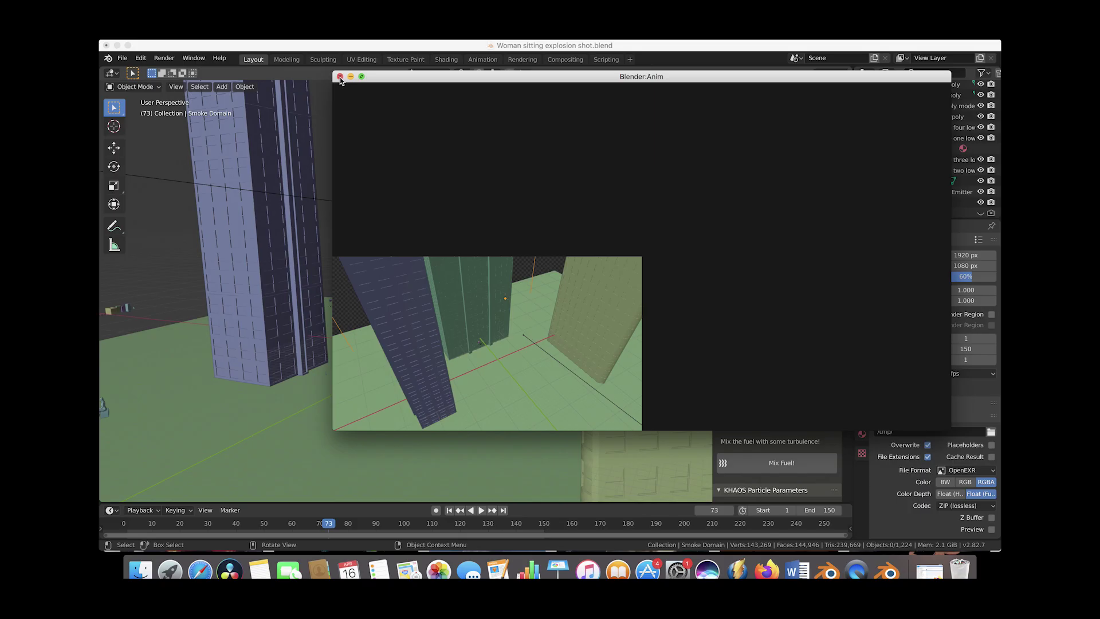
left_click(339, 75)
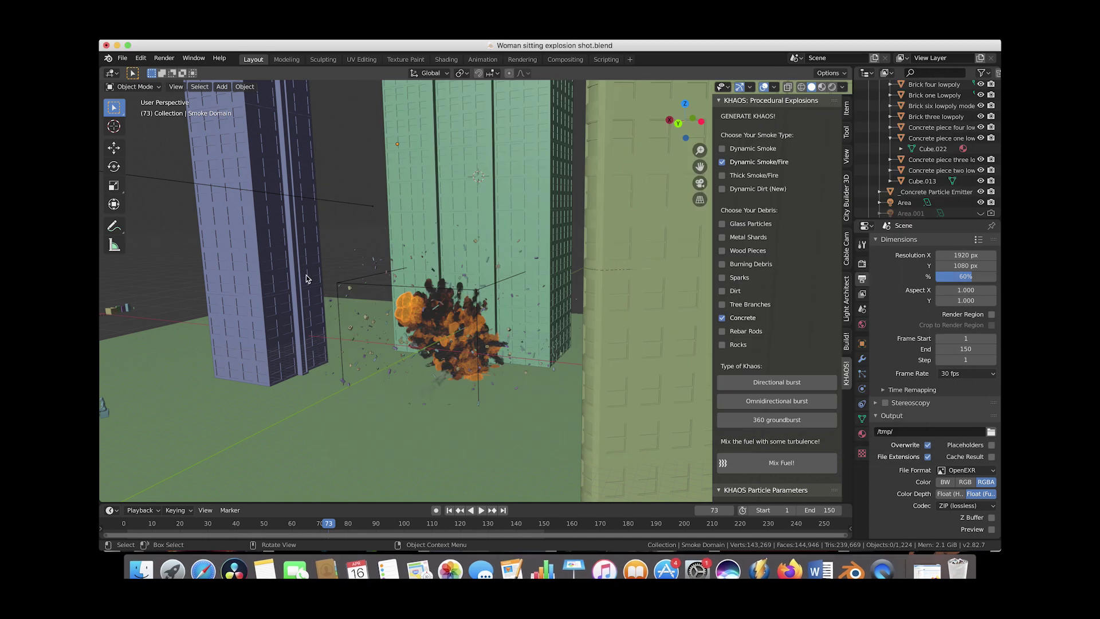
Orbit close to the explosion, select the smoke domain box and show its physics settings
middle_click_drag(507, 297, 501, 195)
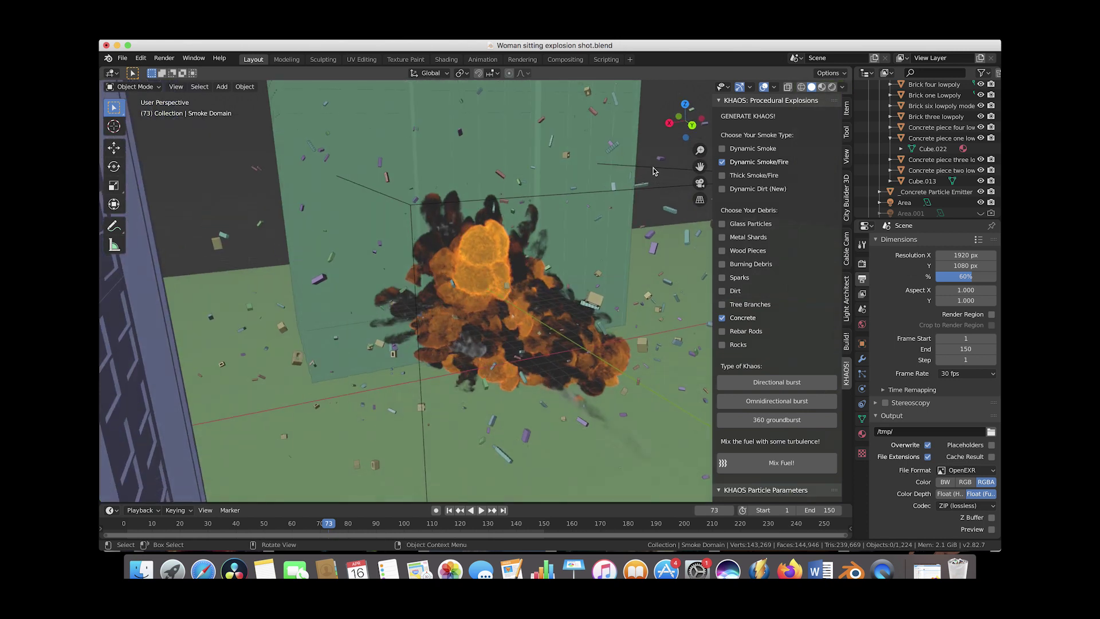
left_click(654, 170)
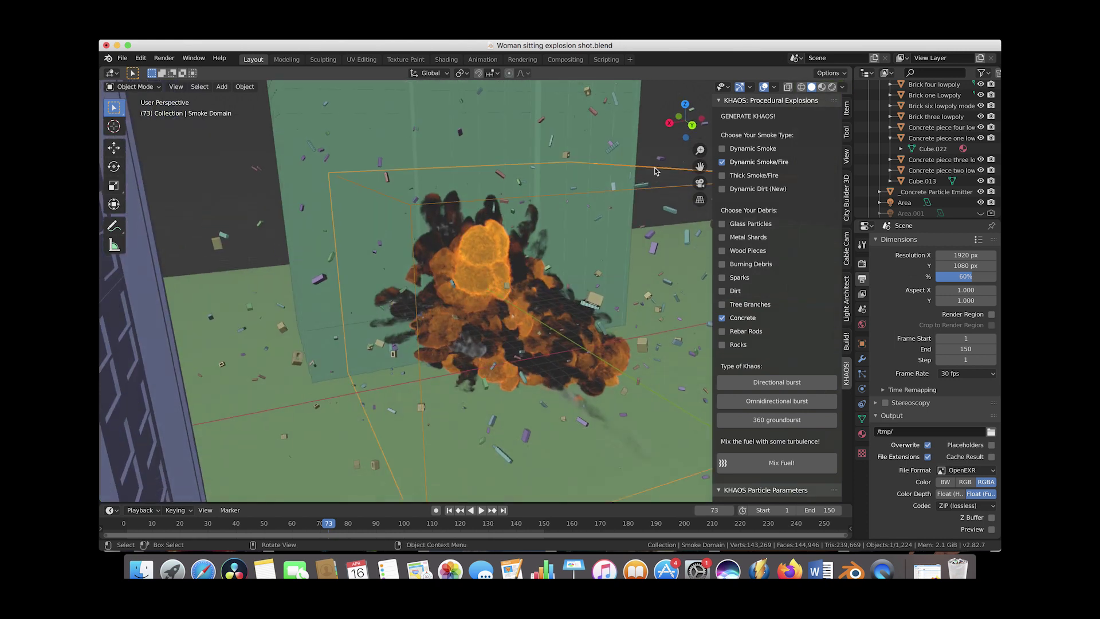
left_click(861, 389)
Scroll the smoke domain's fluid settings down to the Fire and Noise sections
scroll(929, 410, "down", 3)
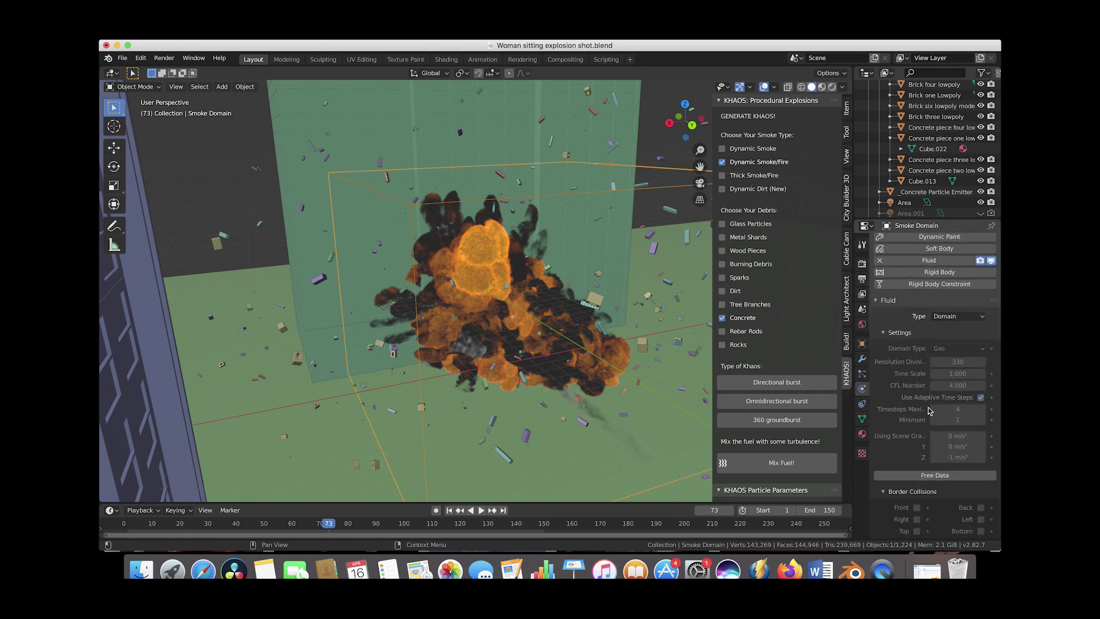
scroll(929, 410, "down", 1)
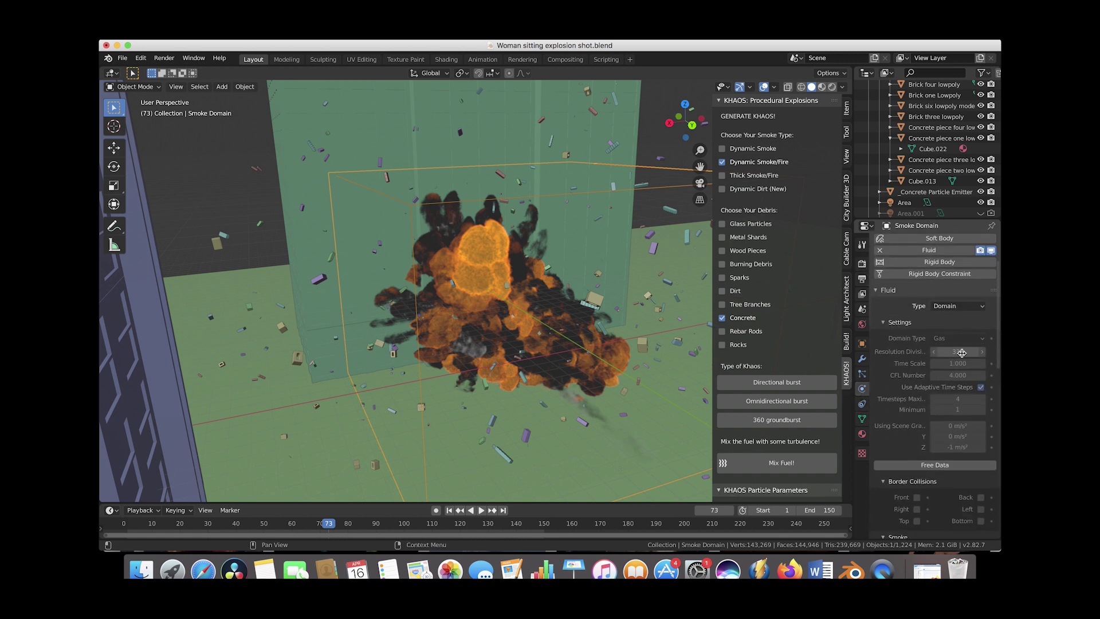
scroll(908, 395, "down", 12)
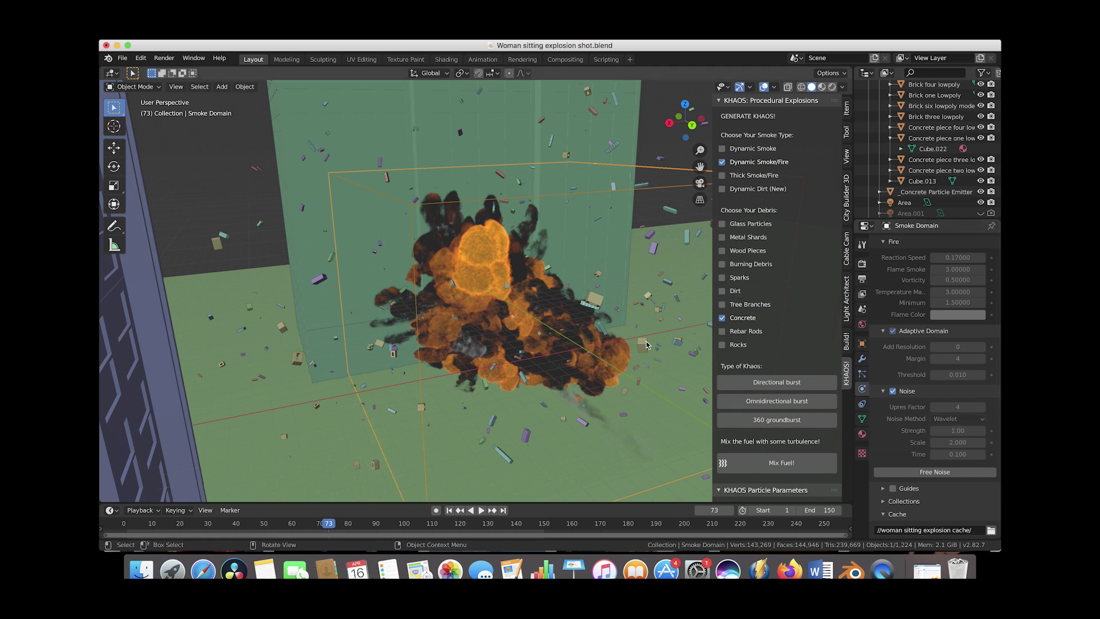
scroll(506, 292, "down", 3)
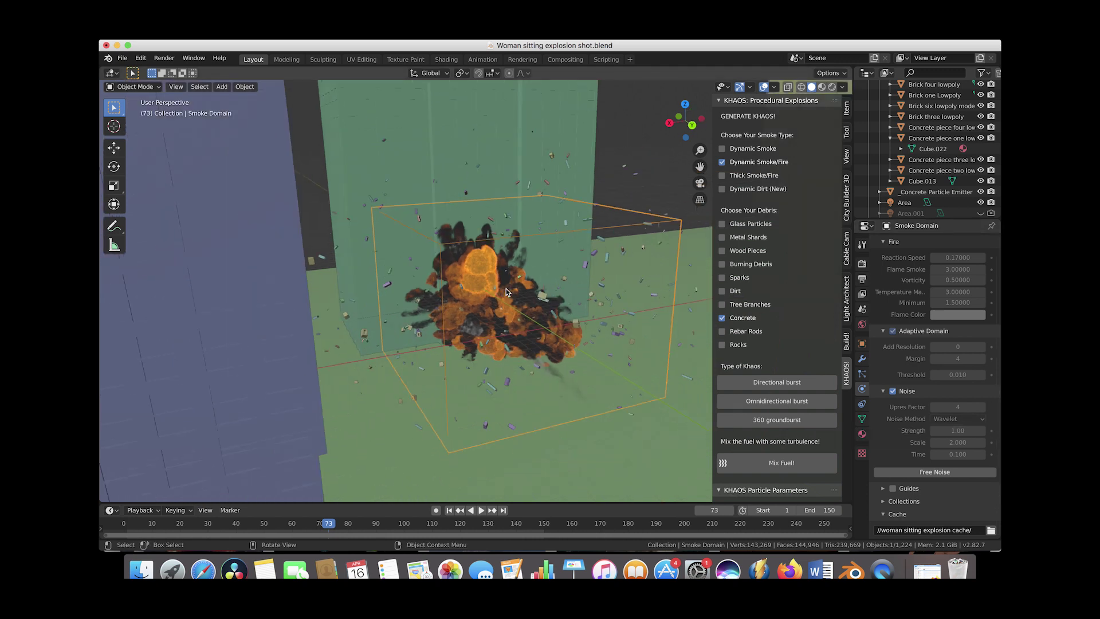
Orbit to a front-on view of the explosion and close the KHAOS sidebar
middle_click_drag(506, 291, 506, 291)
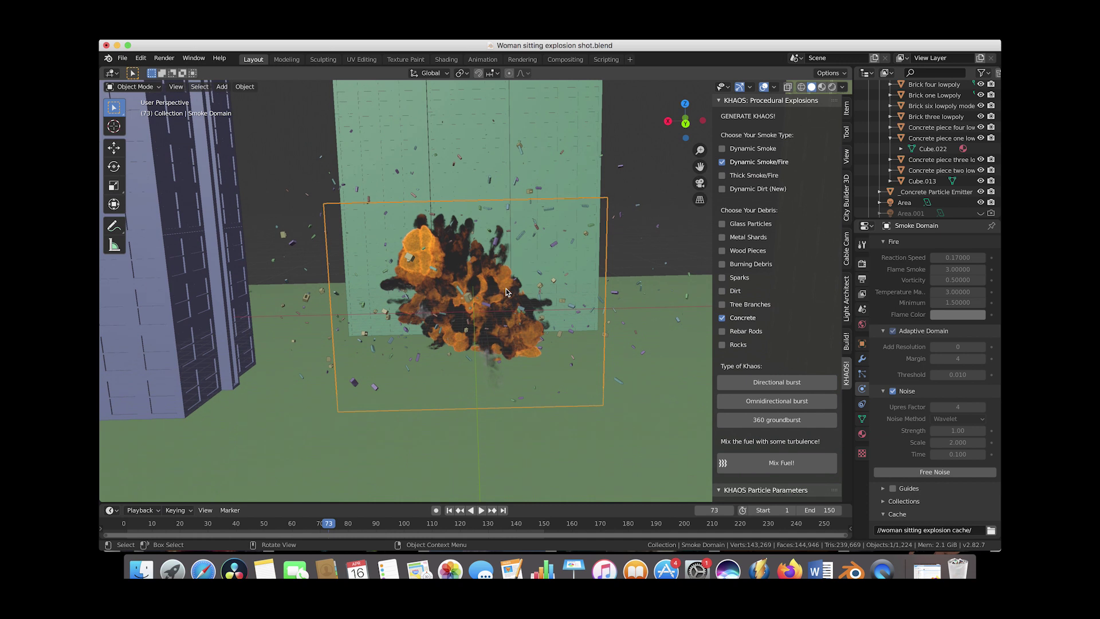
middle_click_drag(507, 288, 712, 262)
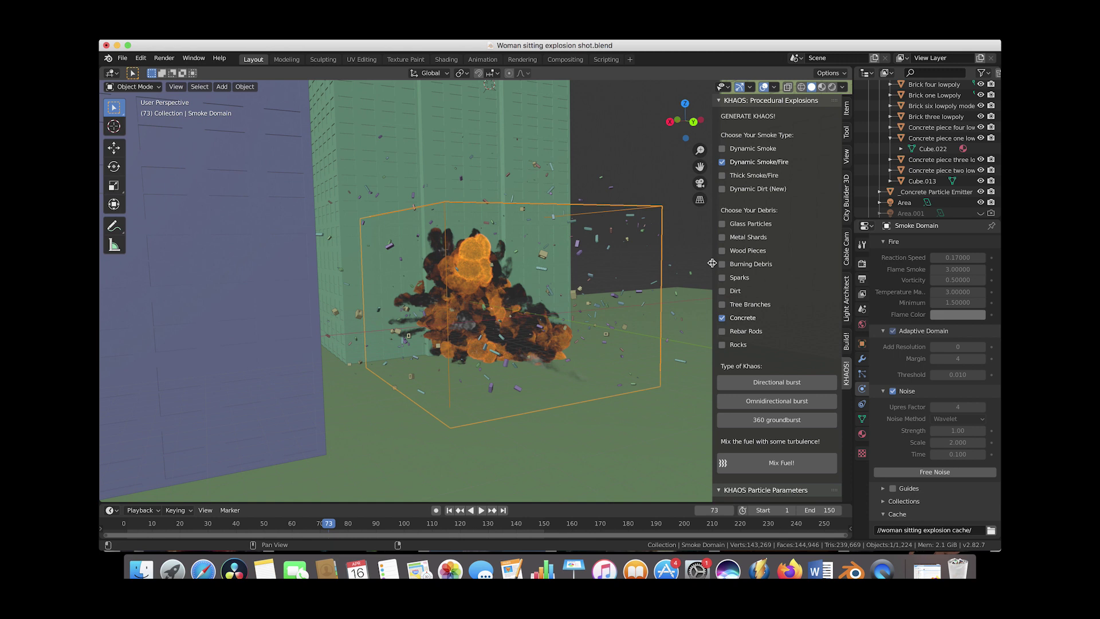
left_click_drag(712, 263, 870, 266)
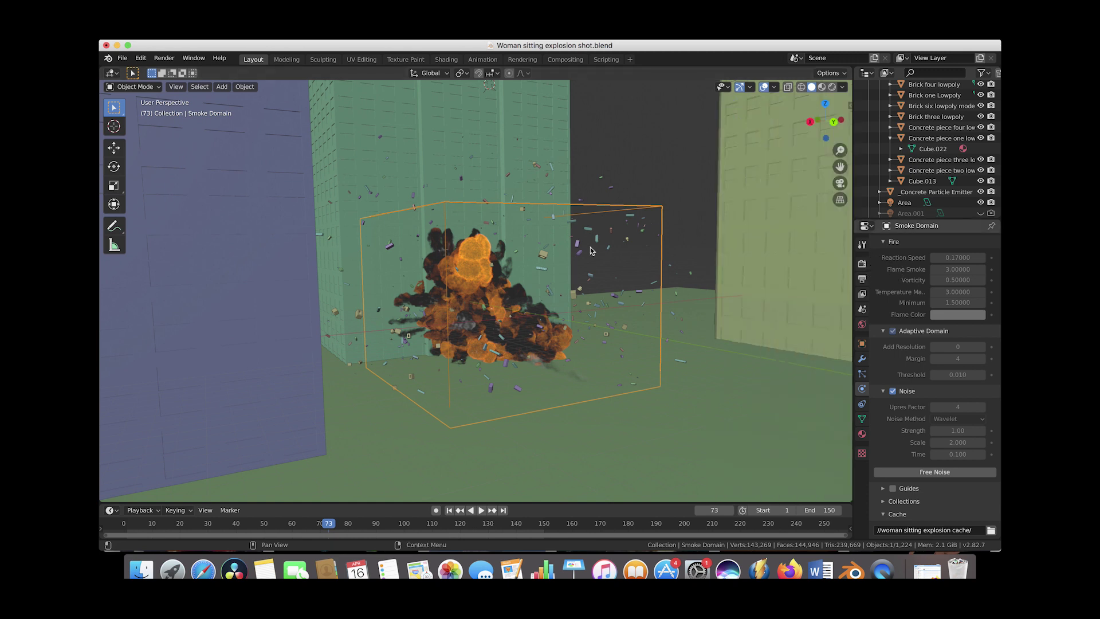
Preview the explosion in fully rendered viewport shading
scroll(591, 251, "up", 2)
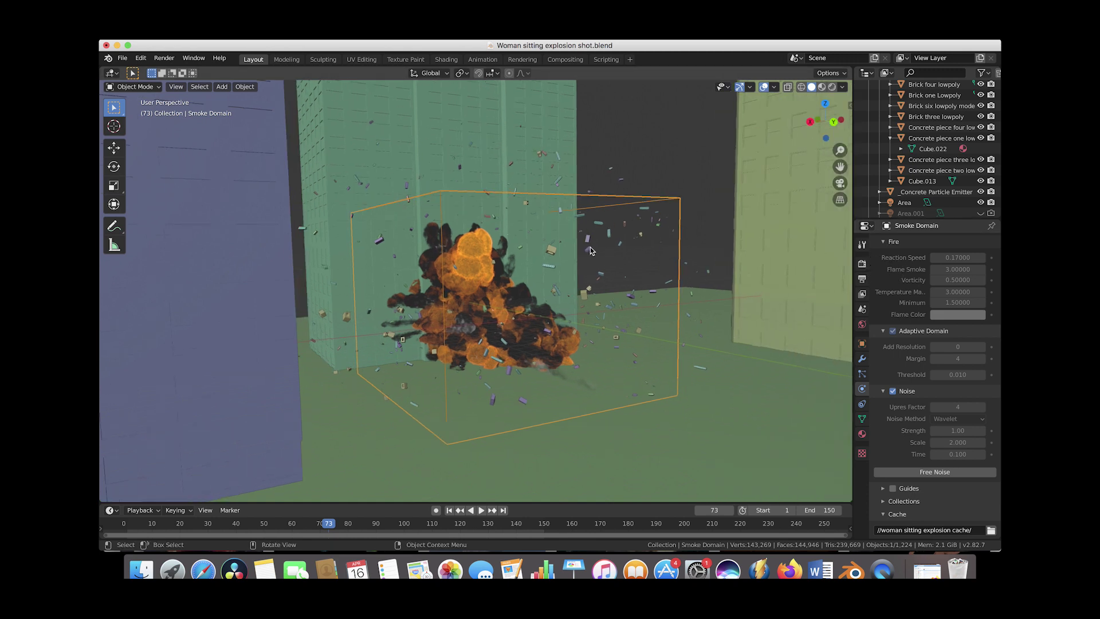
scroll(590, 251, "left", 3)
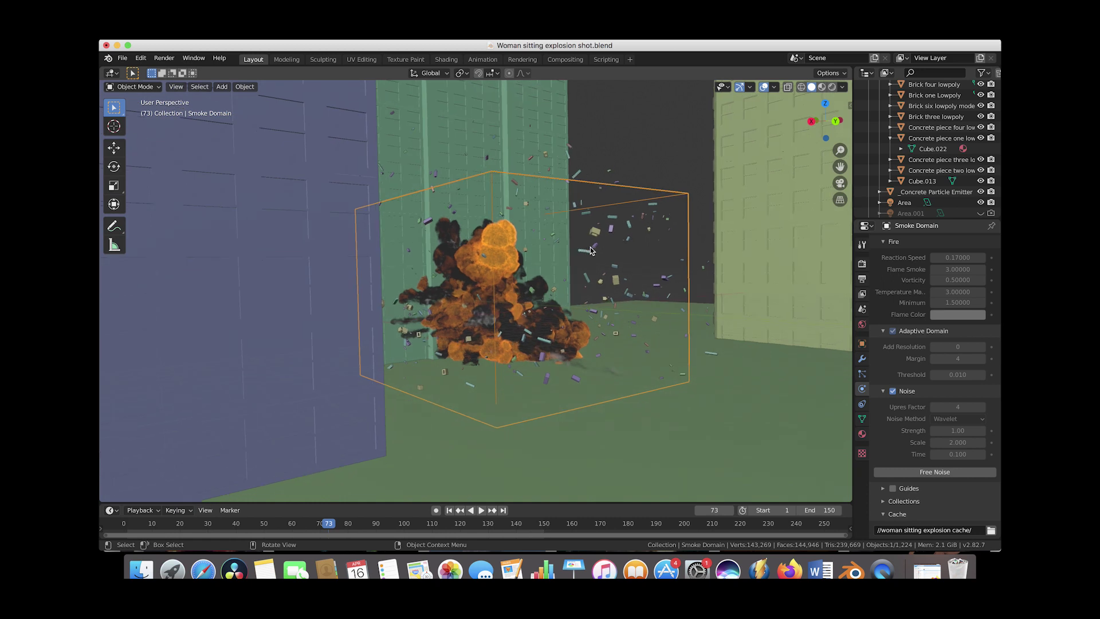
key("z")
left_click(587, 181)
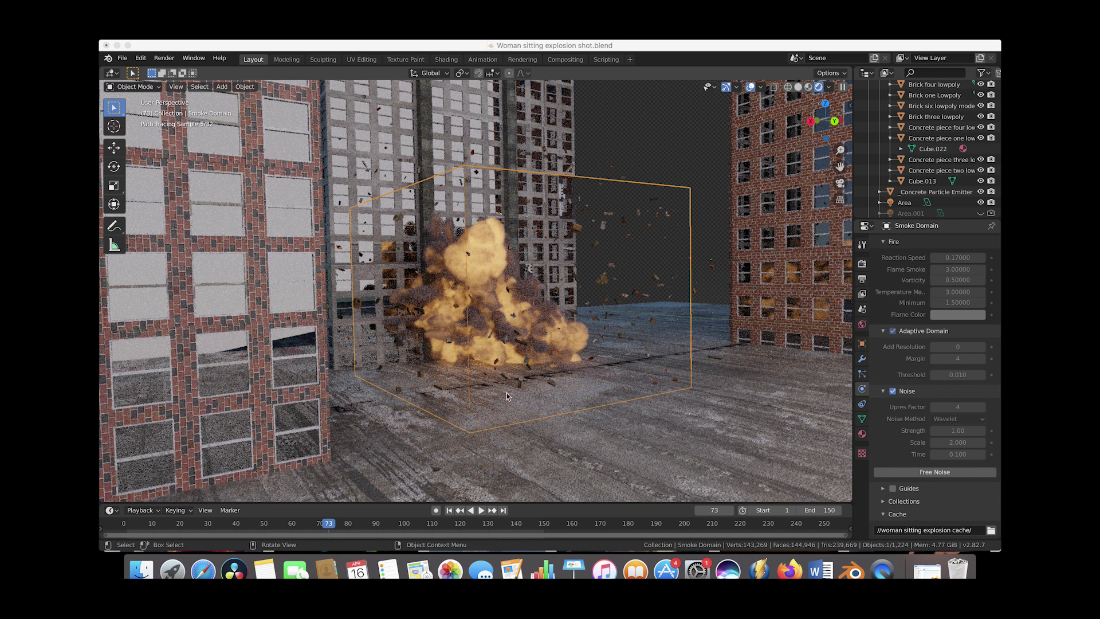
Return the viewport to solid shading and bring up the Google Images explosion references
left_click(564, 399)
key("z")
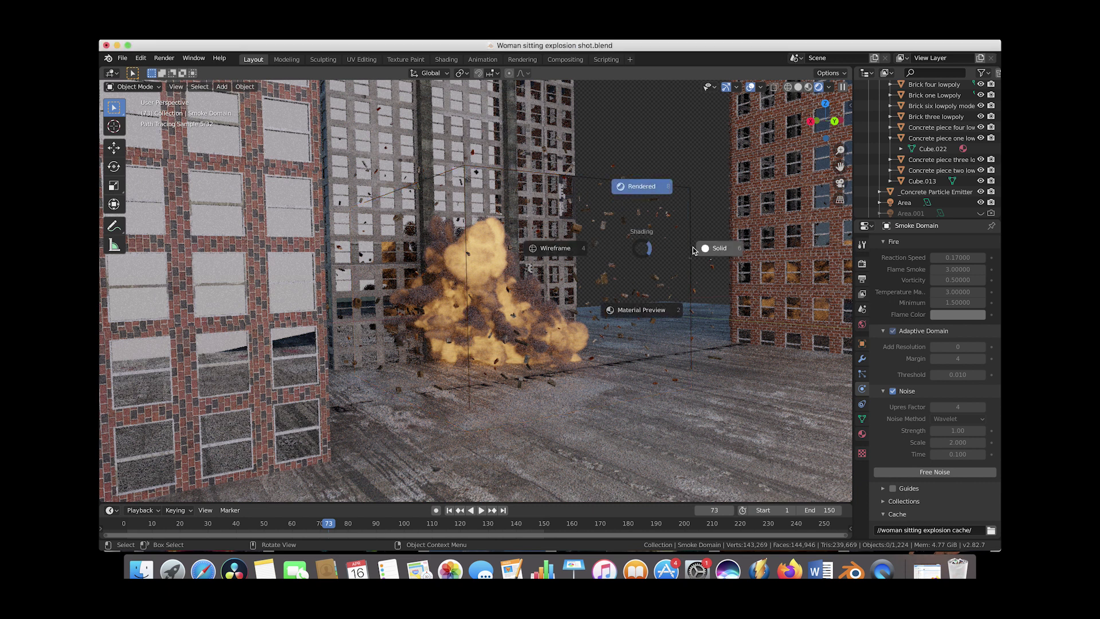
left_click(427, 285)
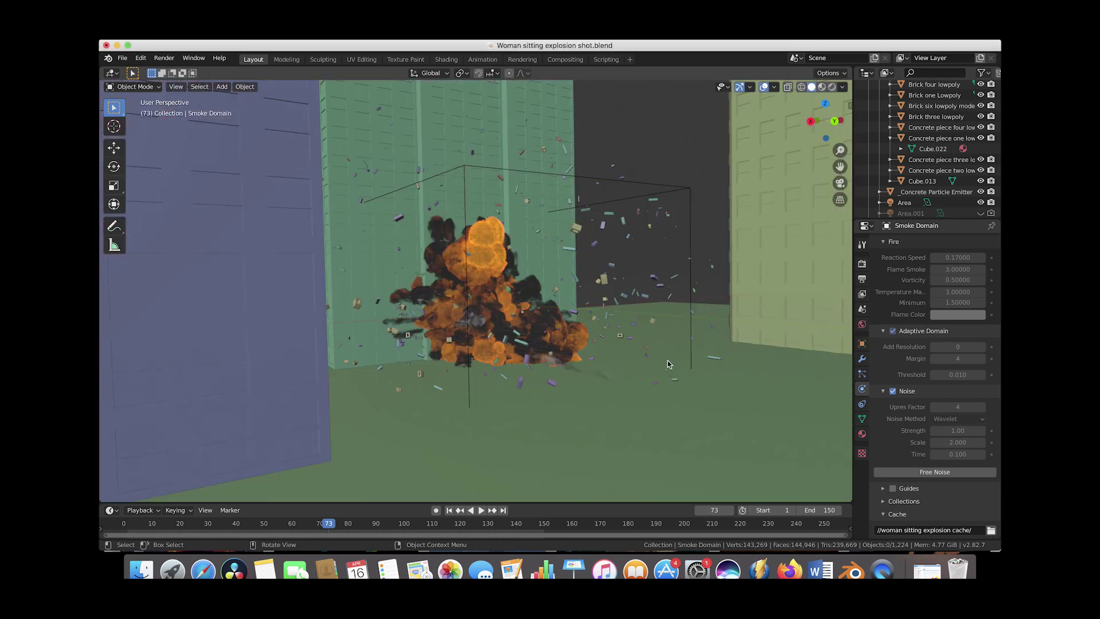
left_click(789, 570)
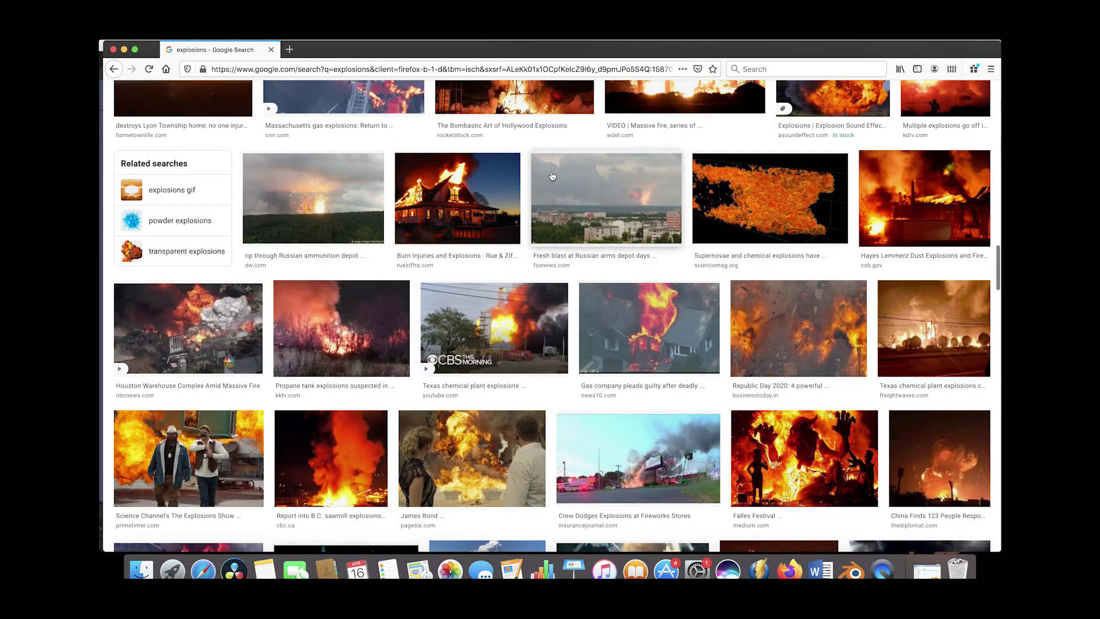
Scroll to the top of the explosion photos and enlarge the Texas chemical plant fireball
scroll(551, 175, "up", 15)
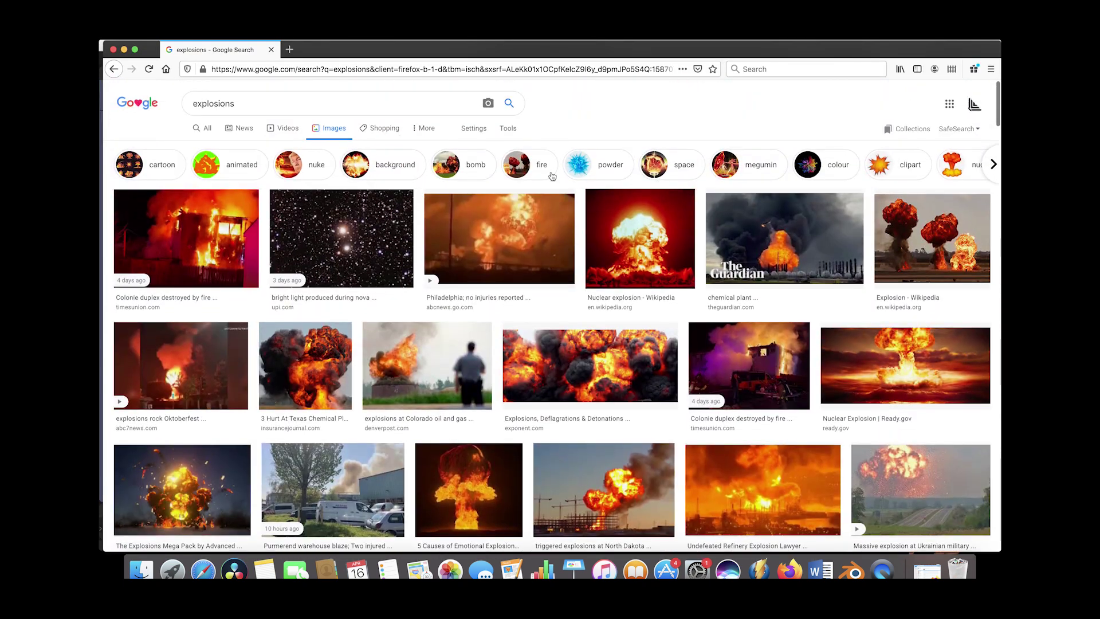
left_click(305, 365)
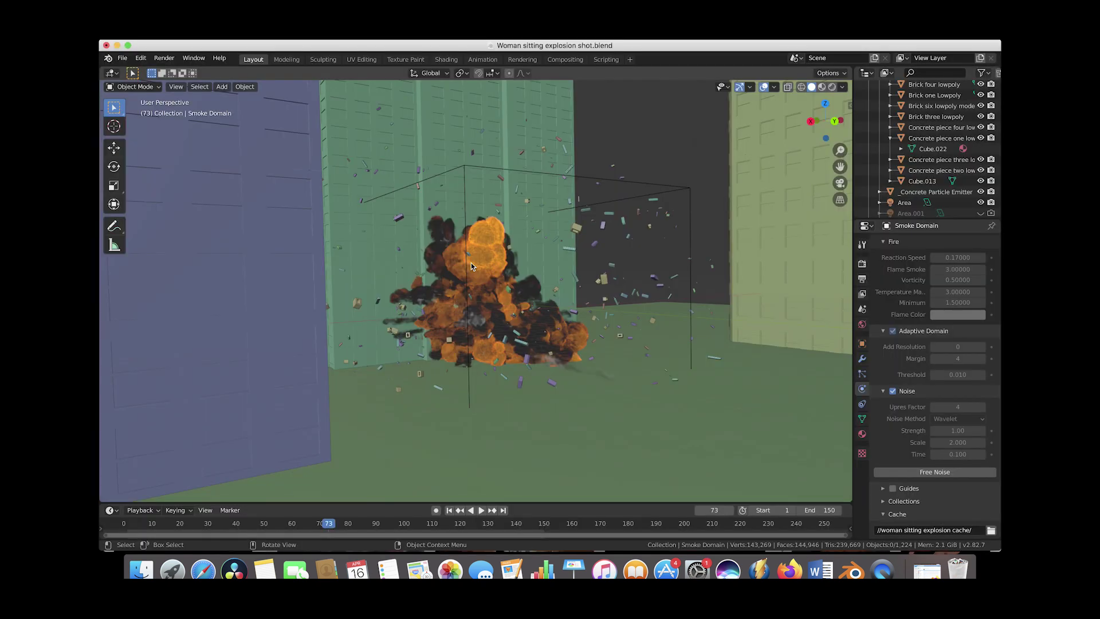
Switch to the Shading workspace and show the viewport in rendered shading
left_click(447, 59)
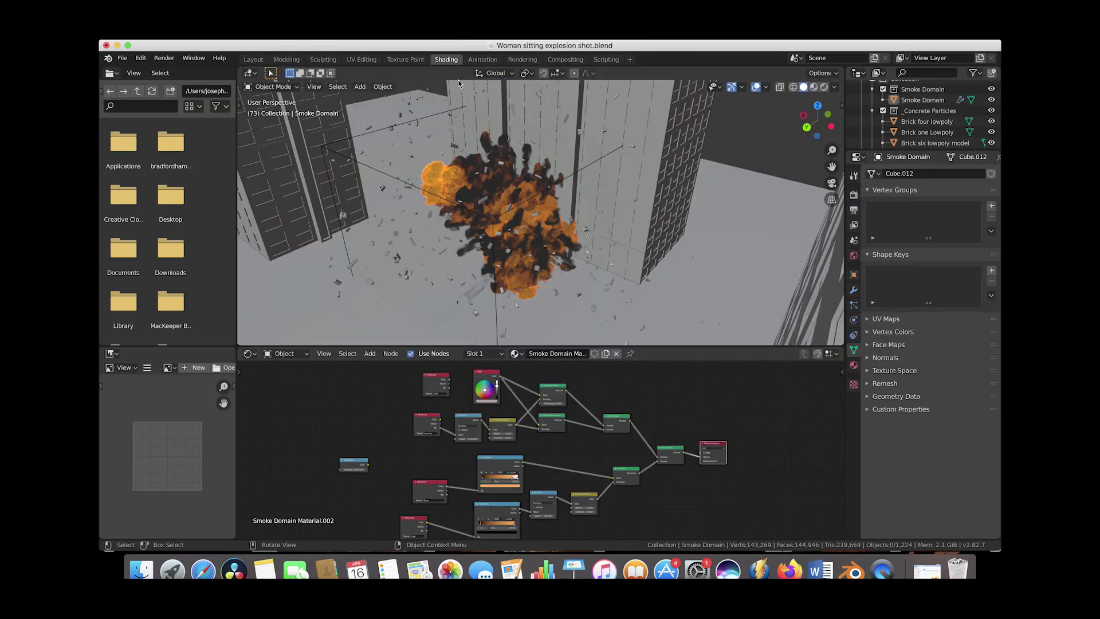
scroll(504, 208, "up", 3)
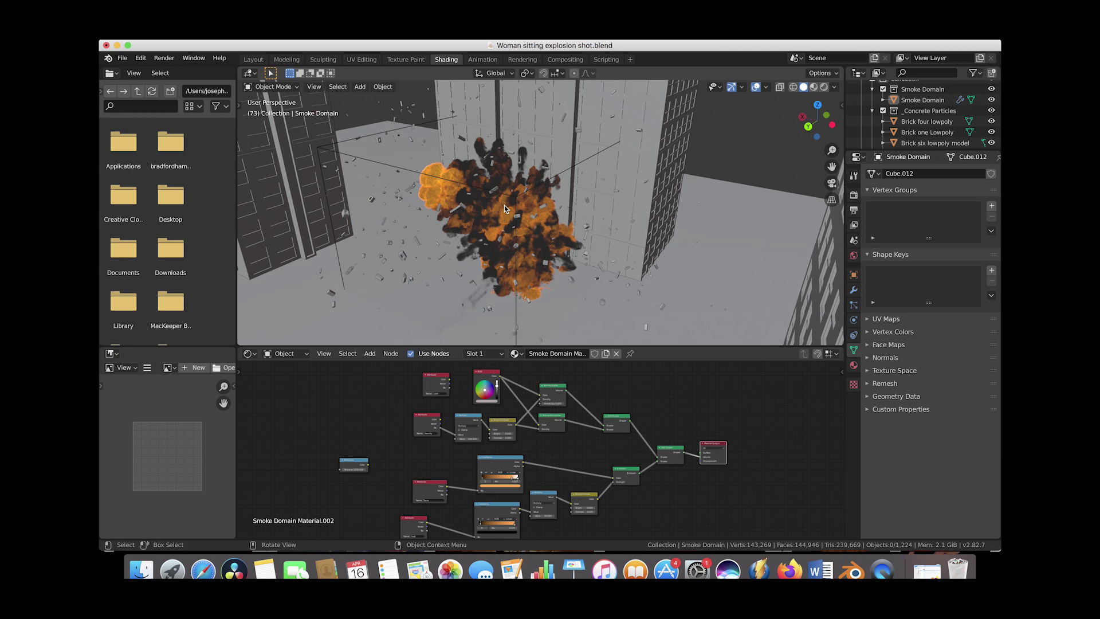
scroll(504, 207, "up", 3)
key("z")
left_click(508, 144)
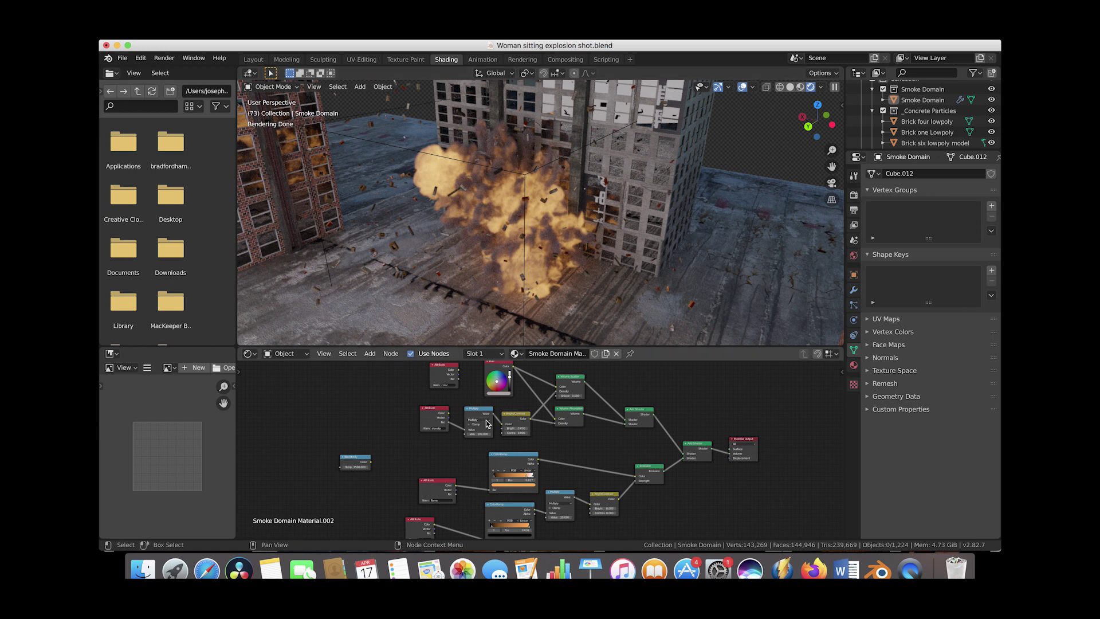
Navigate the node editor to the flame ColorRamp, Multiply and Bright/Contrast nodes
scroll(487, 423, "up", 2)
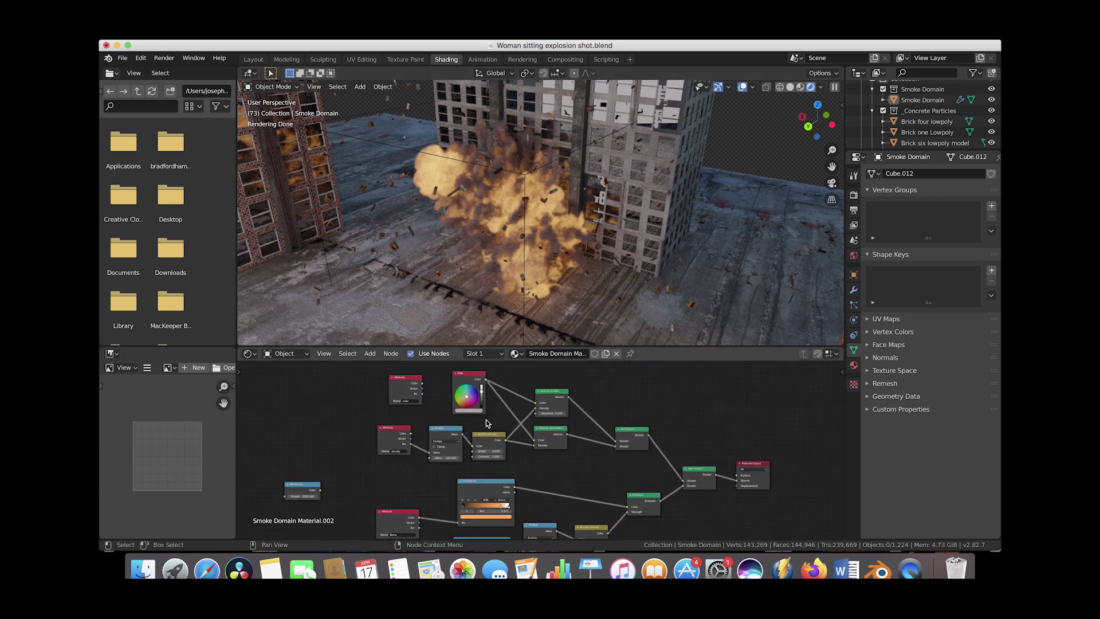
scroll(487, 422, "up", 2)
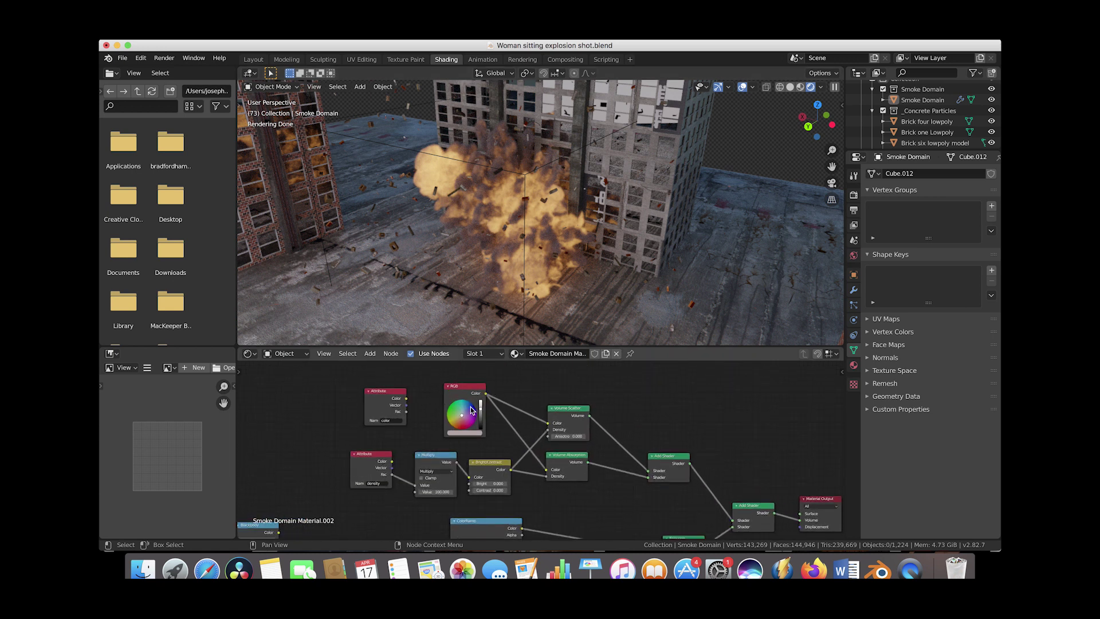
scroll(451, 432, "down", 3)
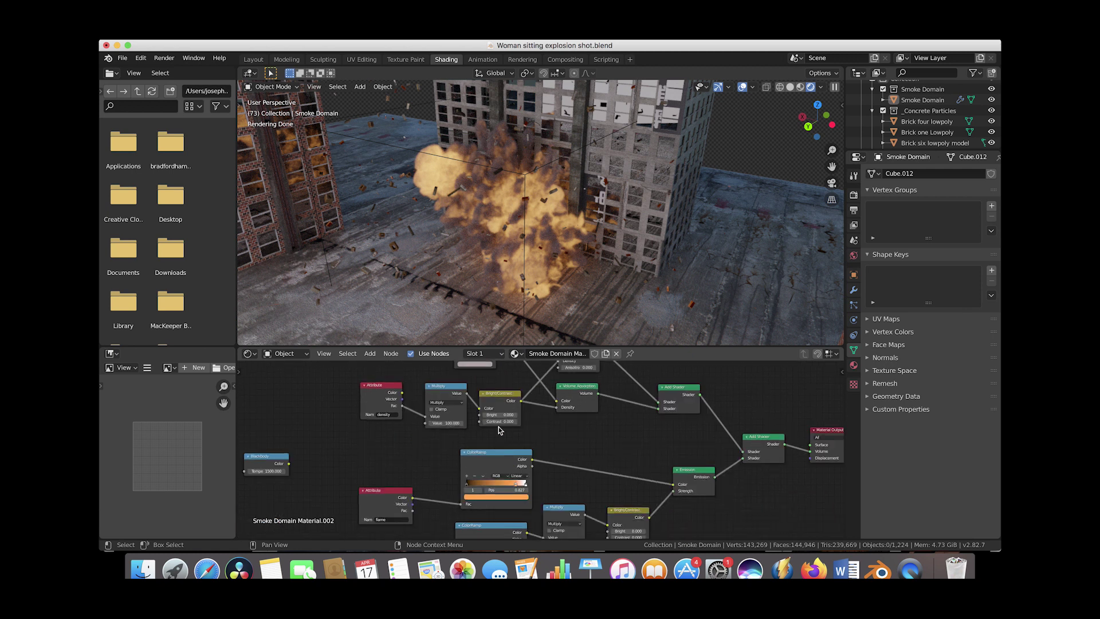
scroll(504, 413, "down", 4)
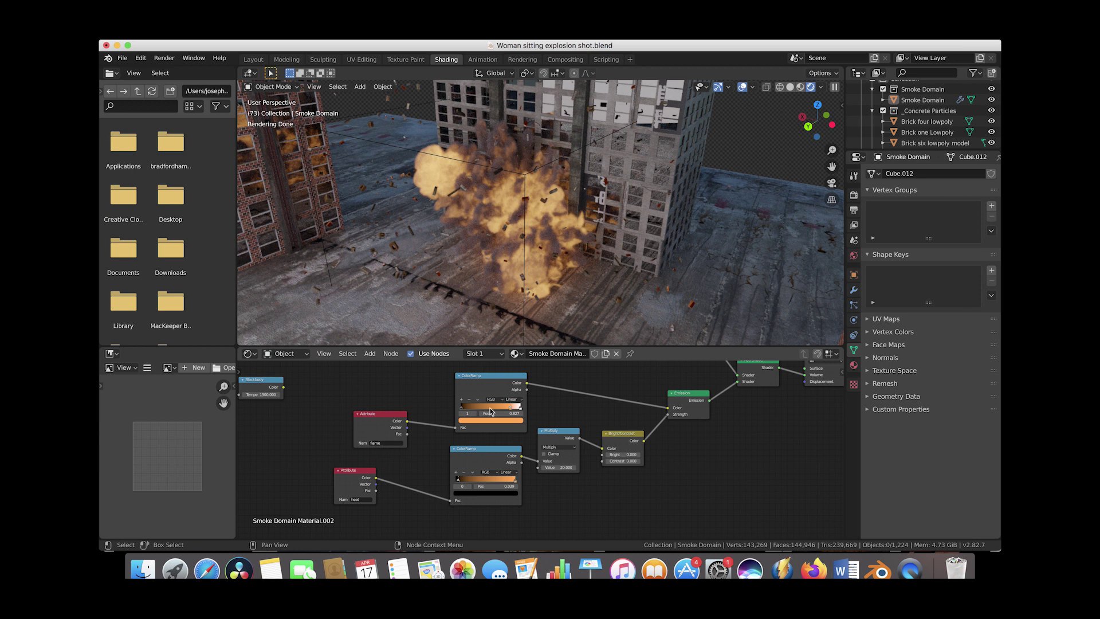
scroll(487, 421, "down", 2)
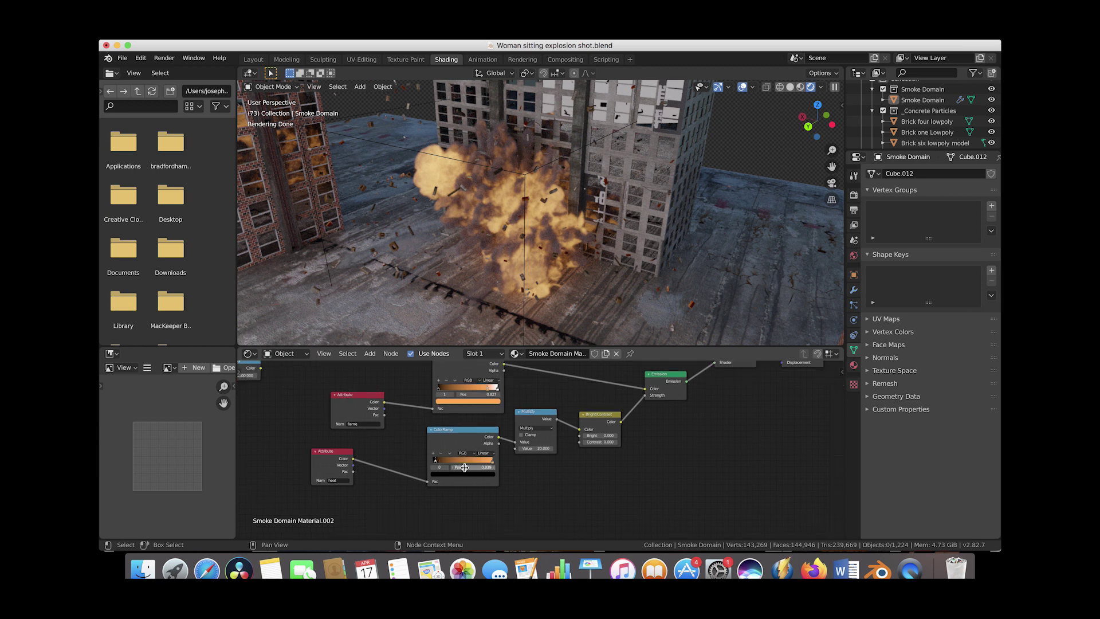
scroll(532, 441, "right", 3)
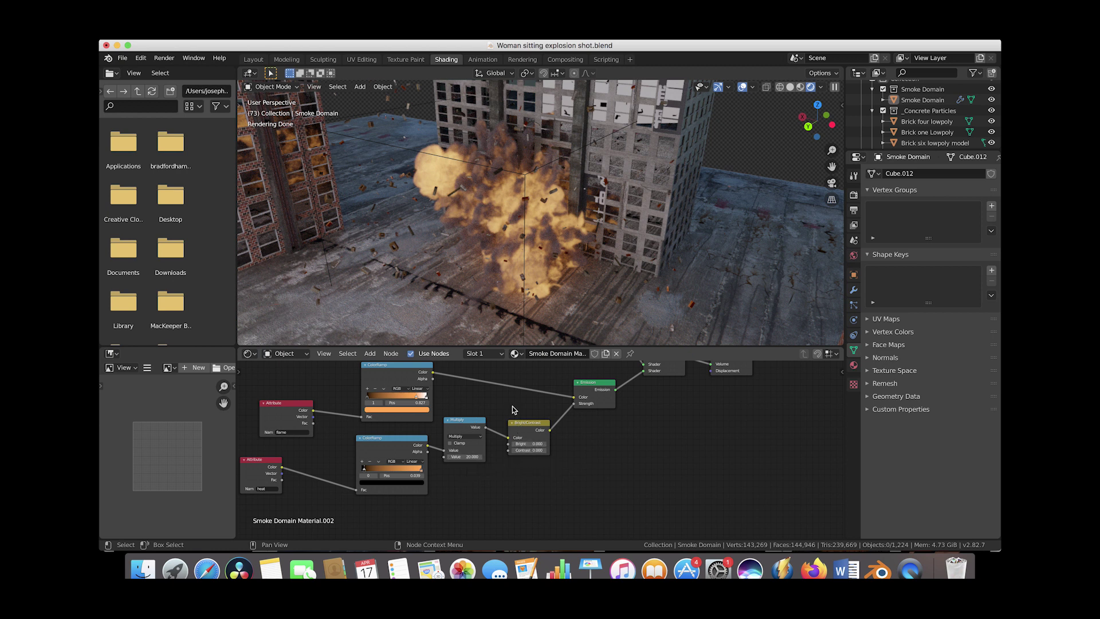
scroll(514, 409, "up", 3)
scroll(514, 409, "down", 3)
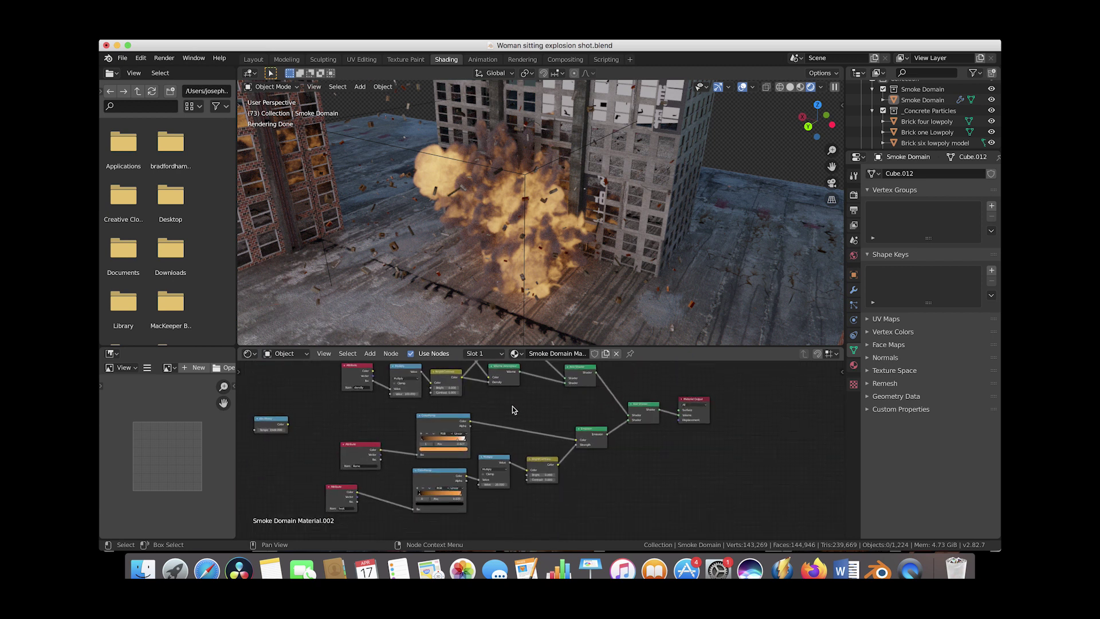
scroll(514, 410, "up", 2)
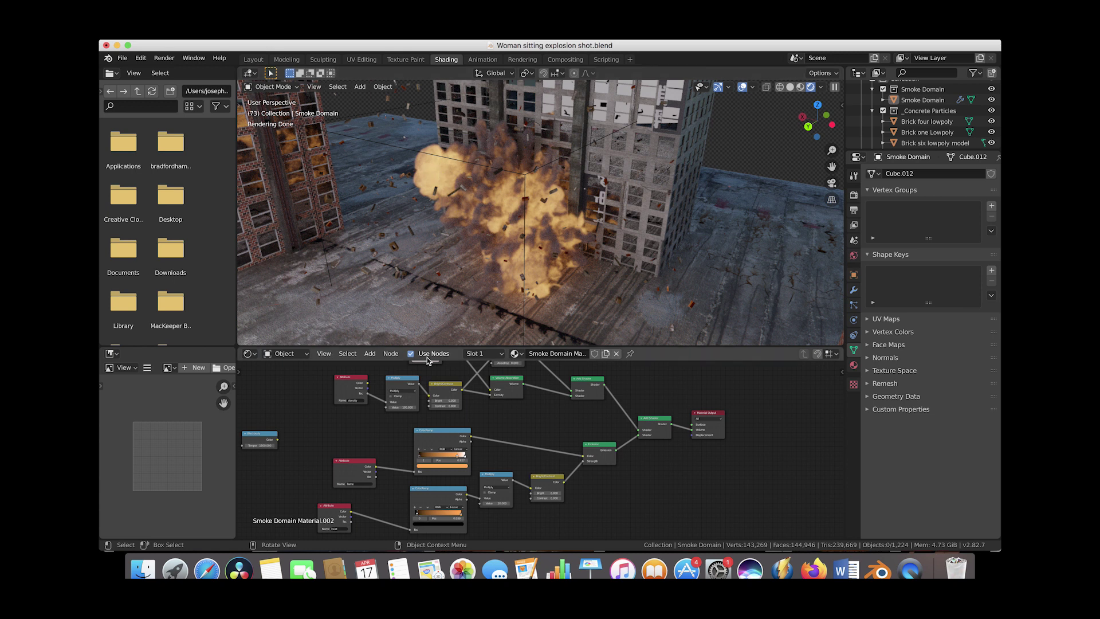
scroll(461, 440, "down", 5)
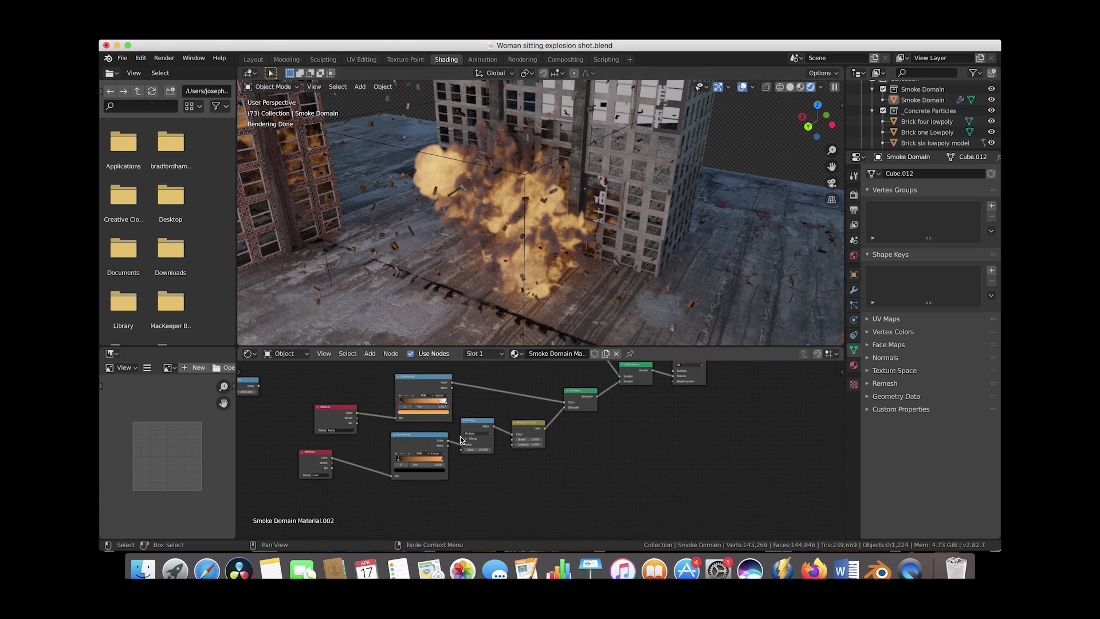
scroll(461, 439, "up", 3)
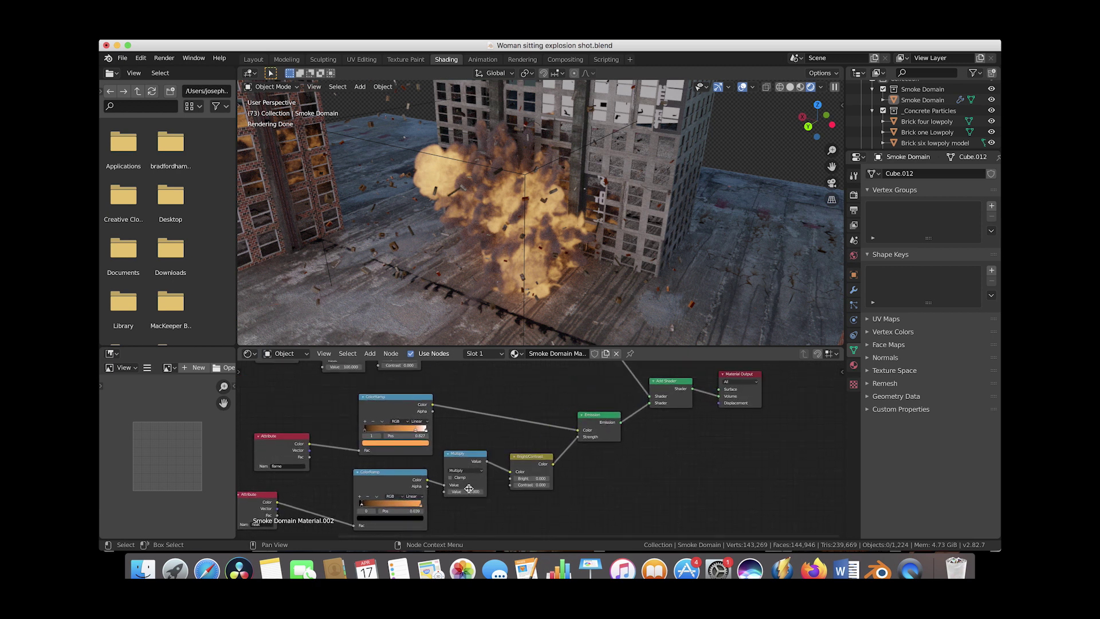
Set the flame Multiply node's value to 4
left_click_drag(470, 488, 473, 497)
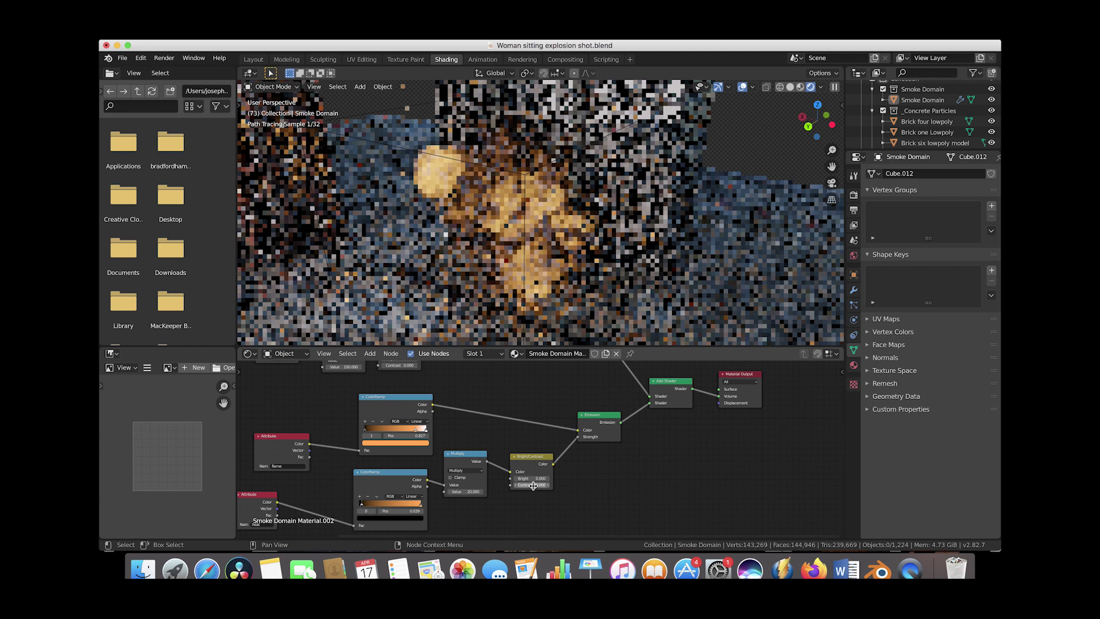
left_click(469, 492)
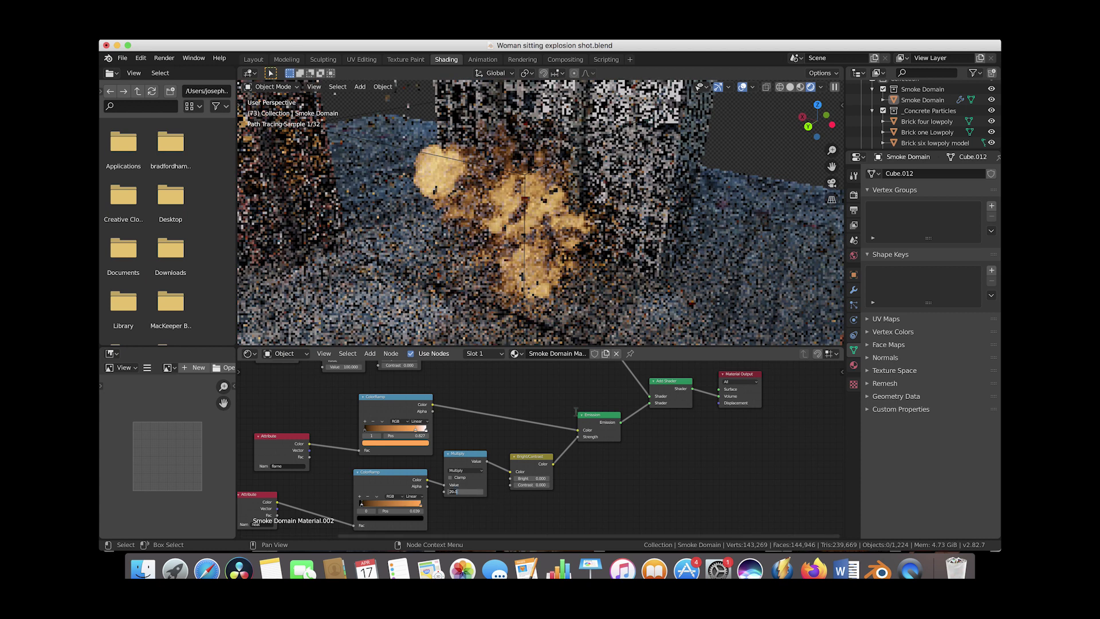
type("4")
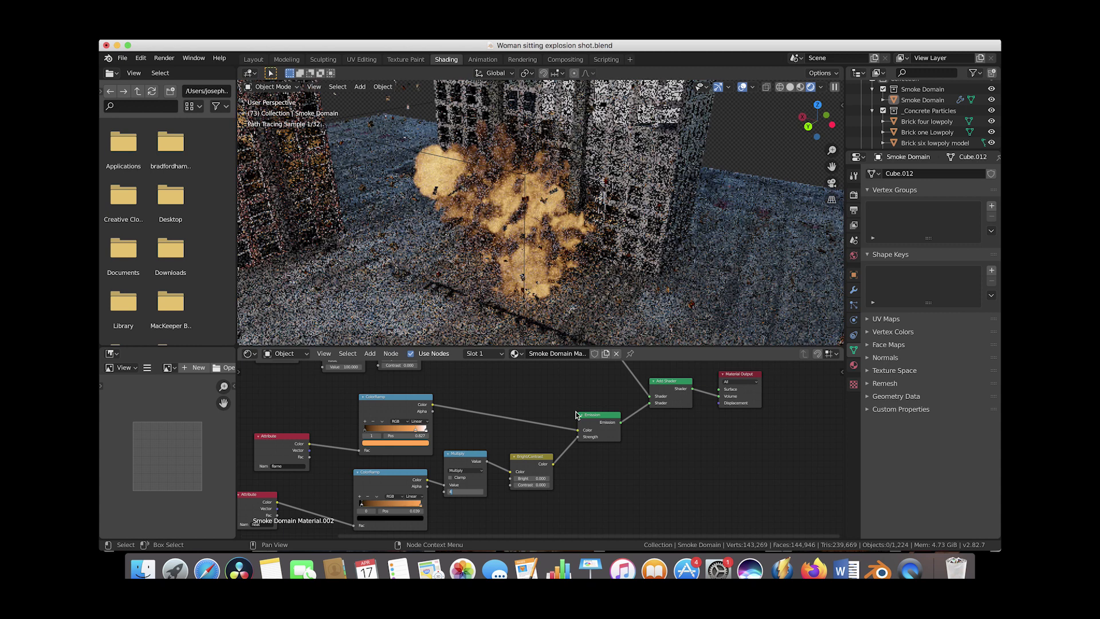
key("Return")
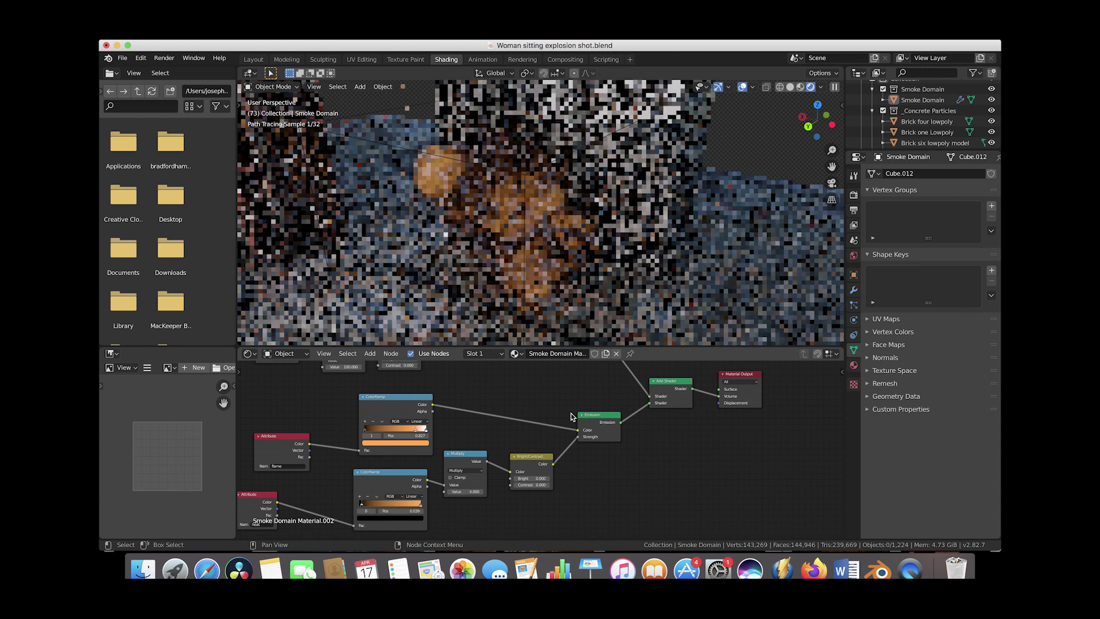
Set the Bright/Contrast node's Contrast to 10
left_click(531, 484)
type("0.0")
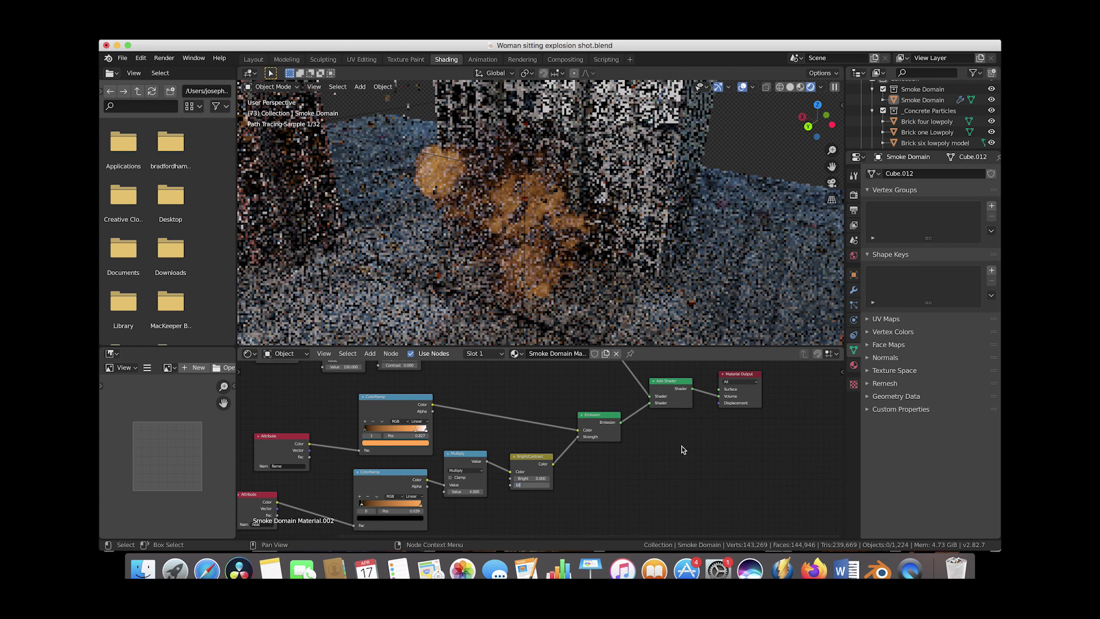
key("Return")
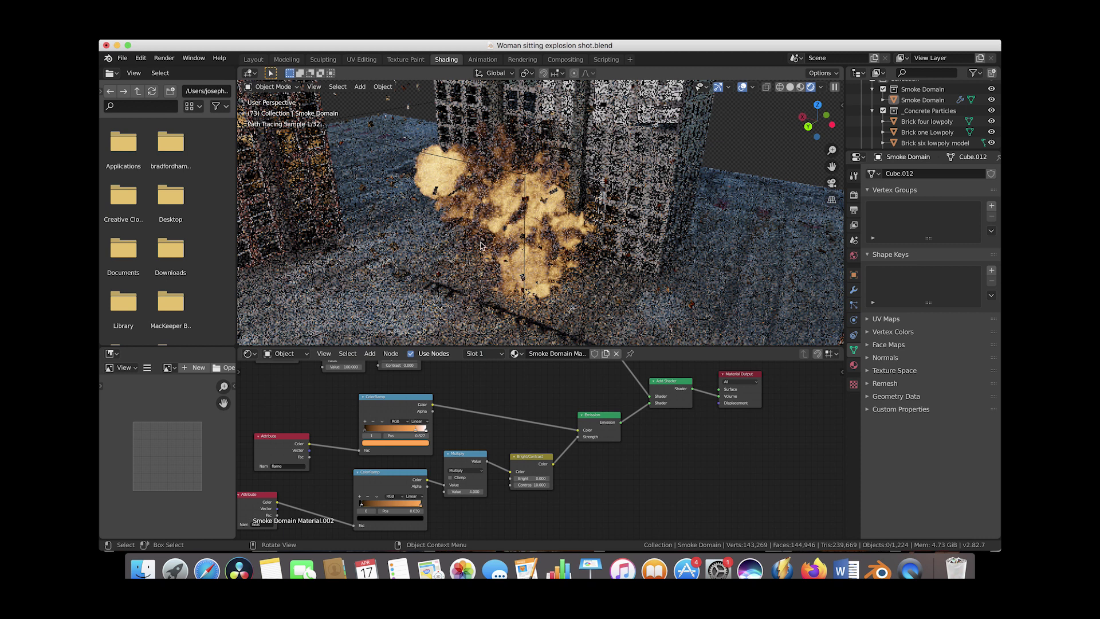
Lower the smoke density Multiply node value from 100 to 40
middle_click_drag(398, 369, 512, 461)
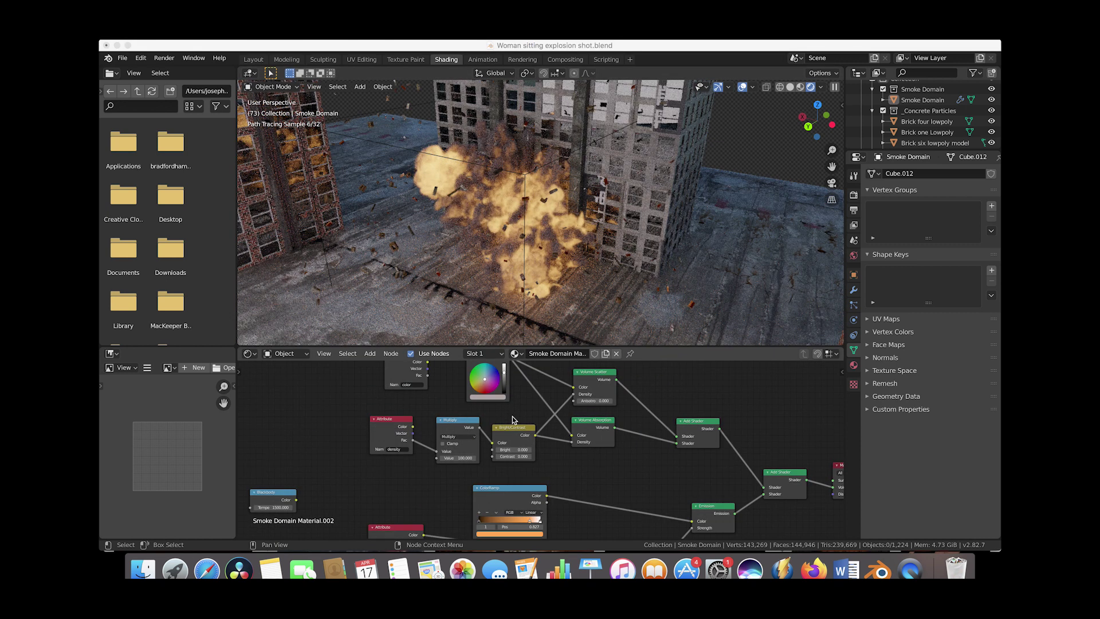
scroll(484, 417, "up", 2)
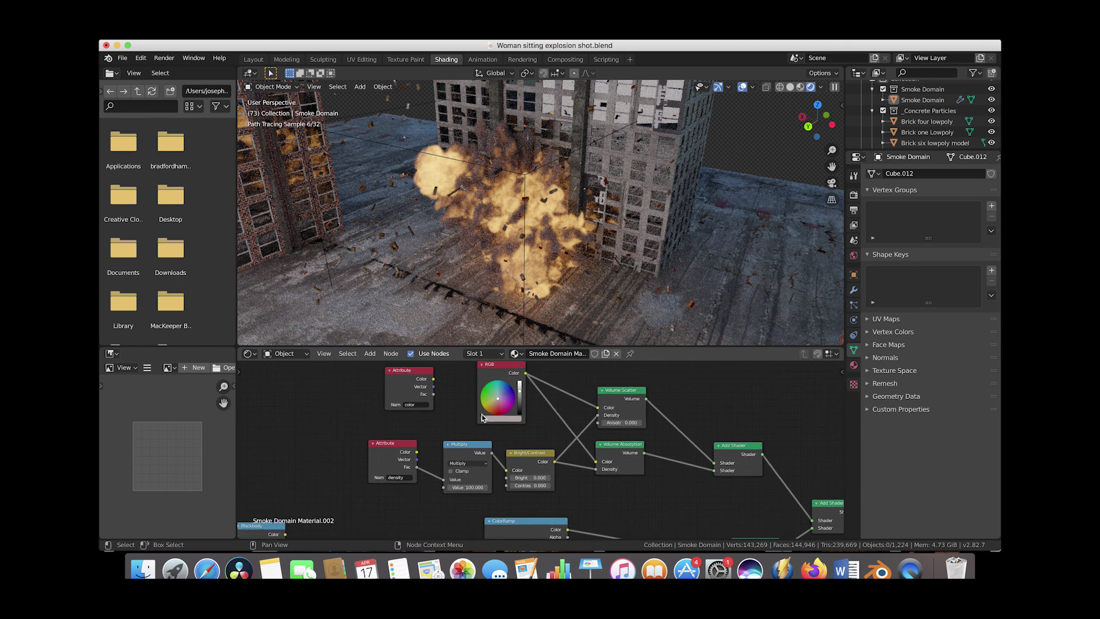
scroll(482, 417, "up", 1)
scroll(475, 432, "down", 2)
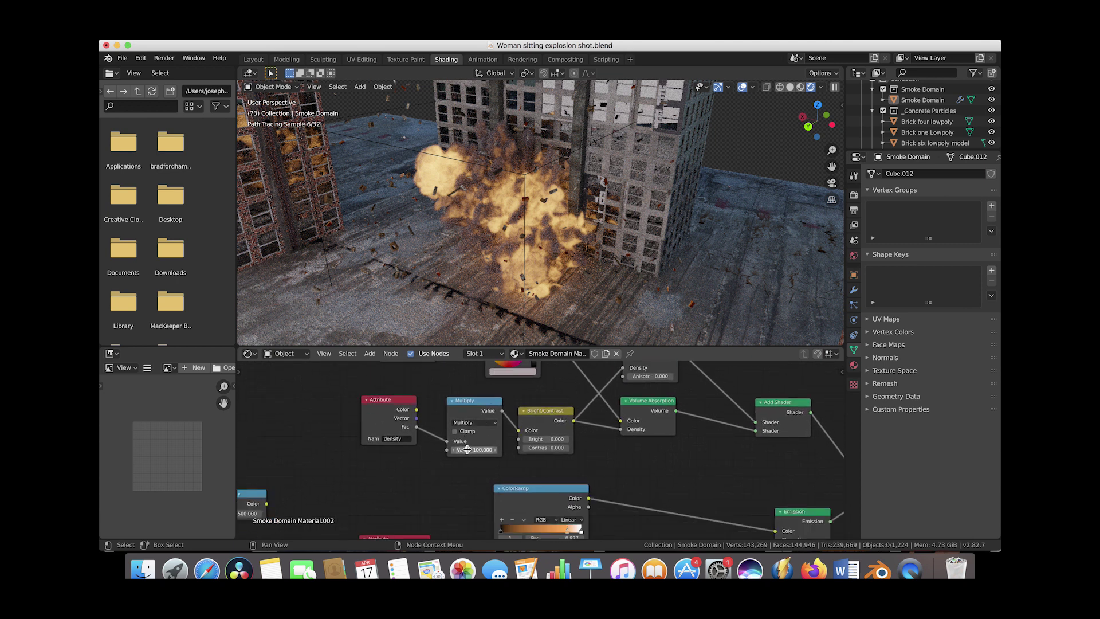
left_click(468, 449)
type("40")
key("Return")
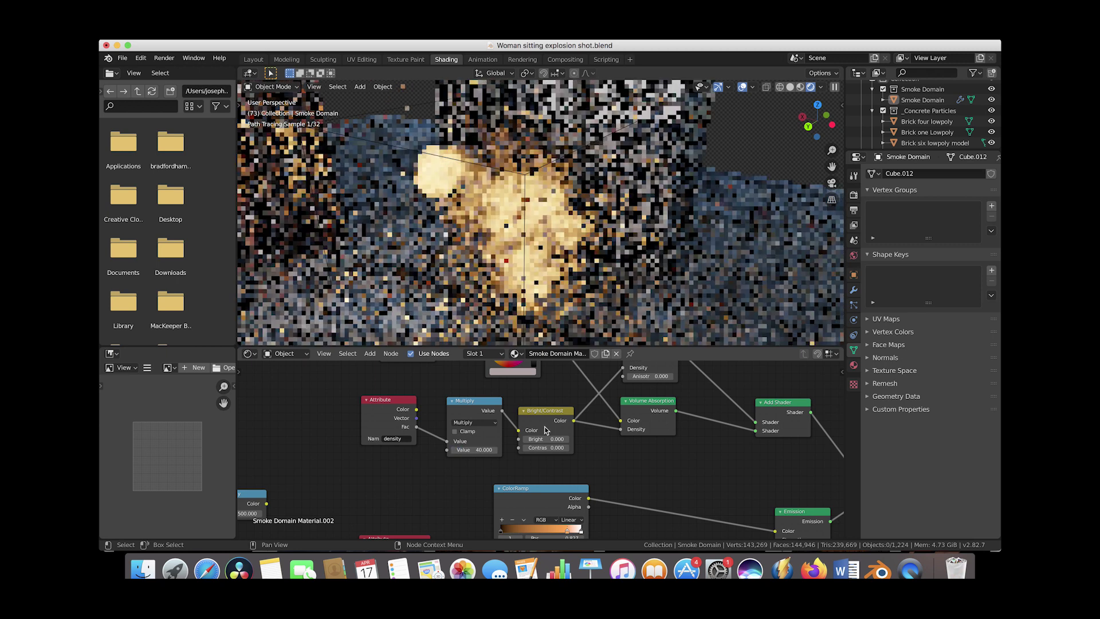
Raise the Bright/Contrast Contrast to 20 and reselect the Smoke Domain
middle_click_drag(550, 458, 528, 481)
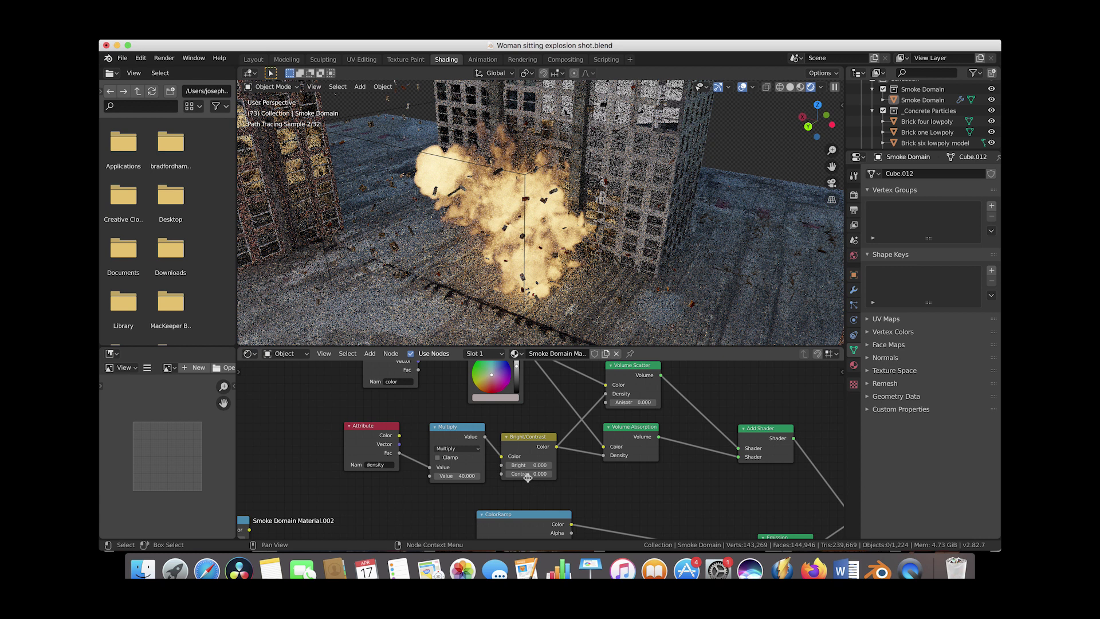
left_click(528, 473)
type("0.0")
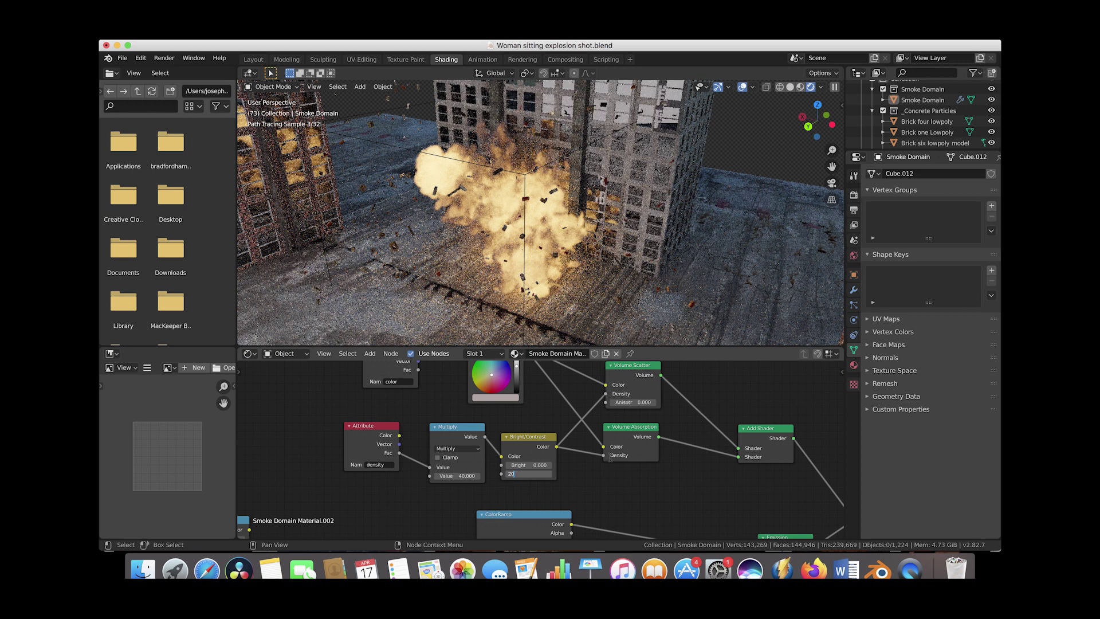
key("Return")
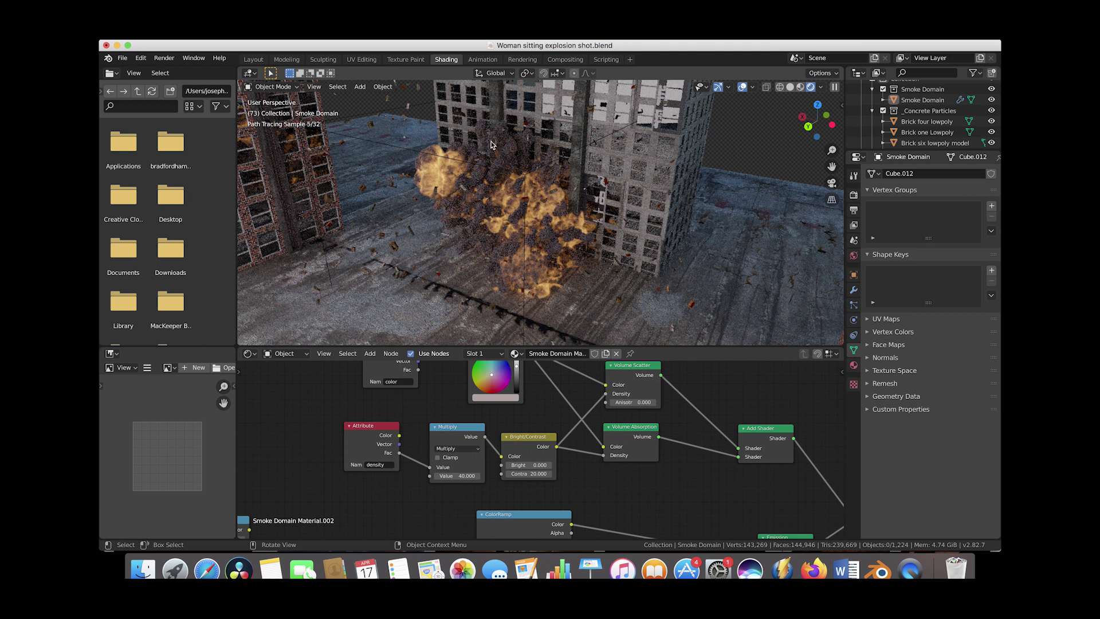
left_click(520, 287)
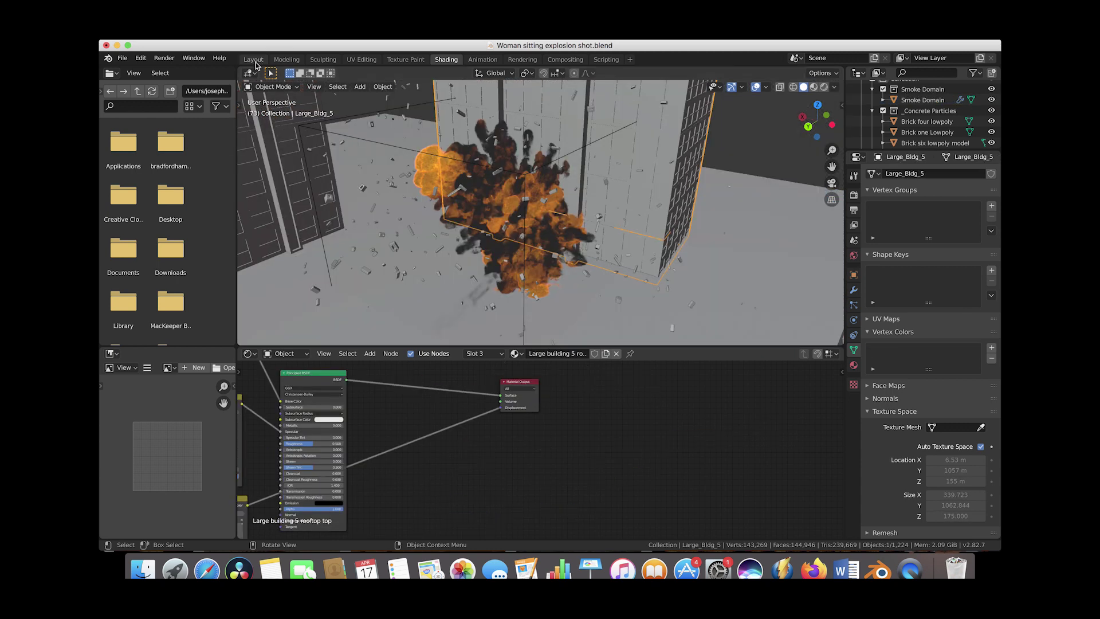
In the Layout workspace, jump the explosion animation to frame 98
left_click(253, 60)
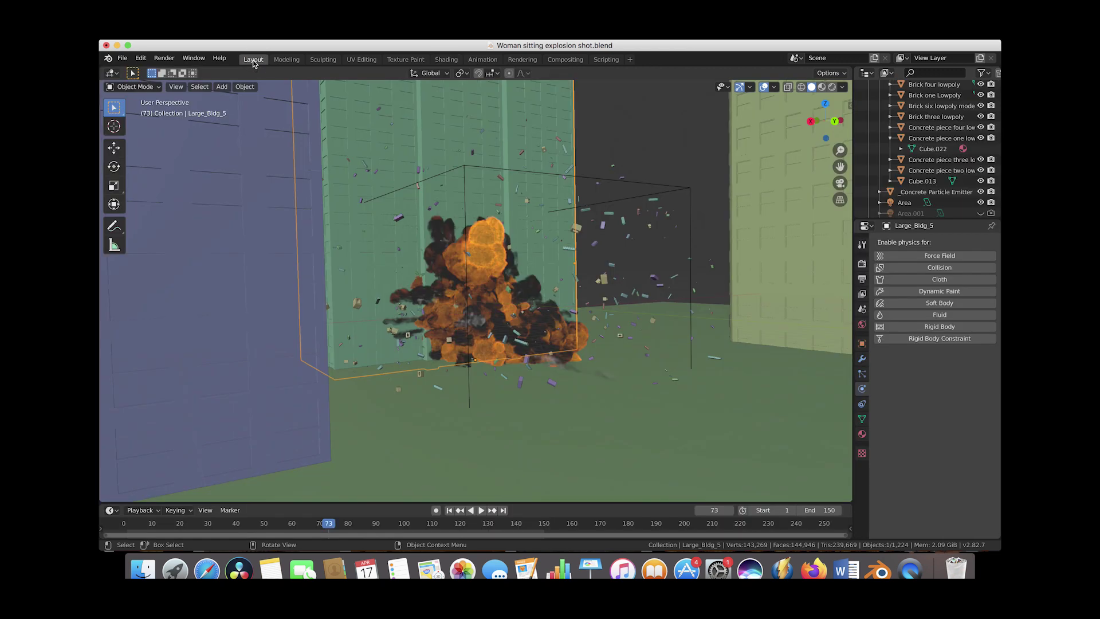
scroll(372, 258, "down", 5)
middle_click_drag(373, 258, 395, 447)
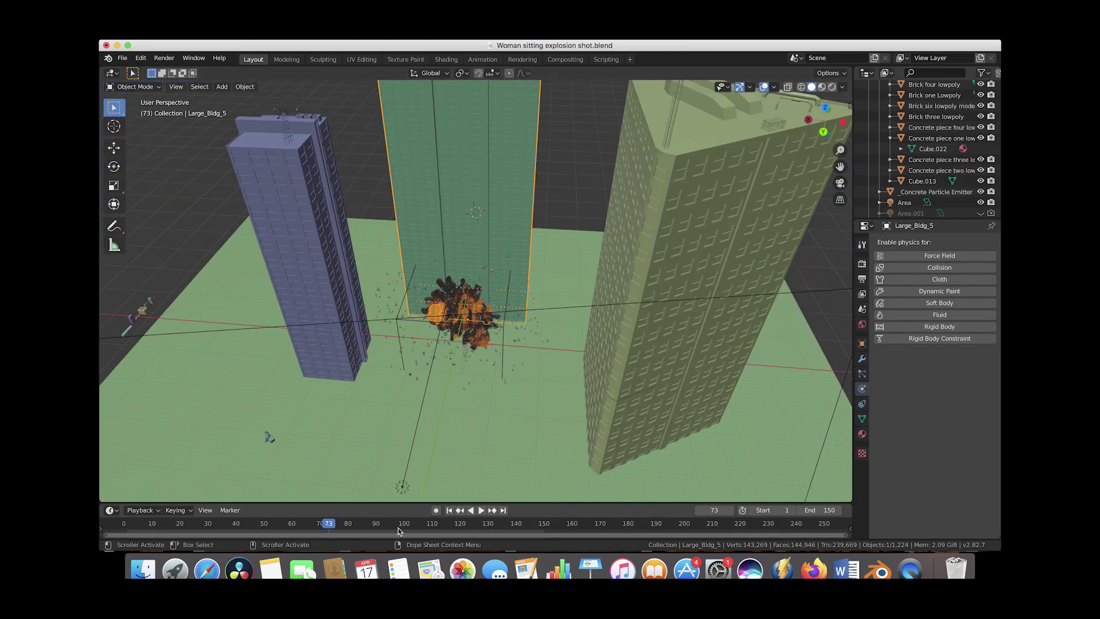
left_click(399, 528)
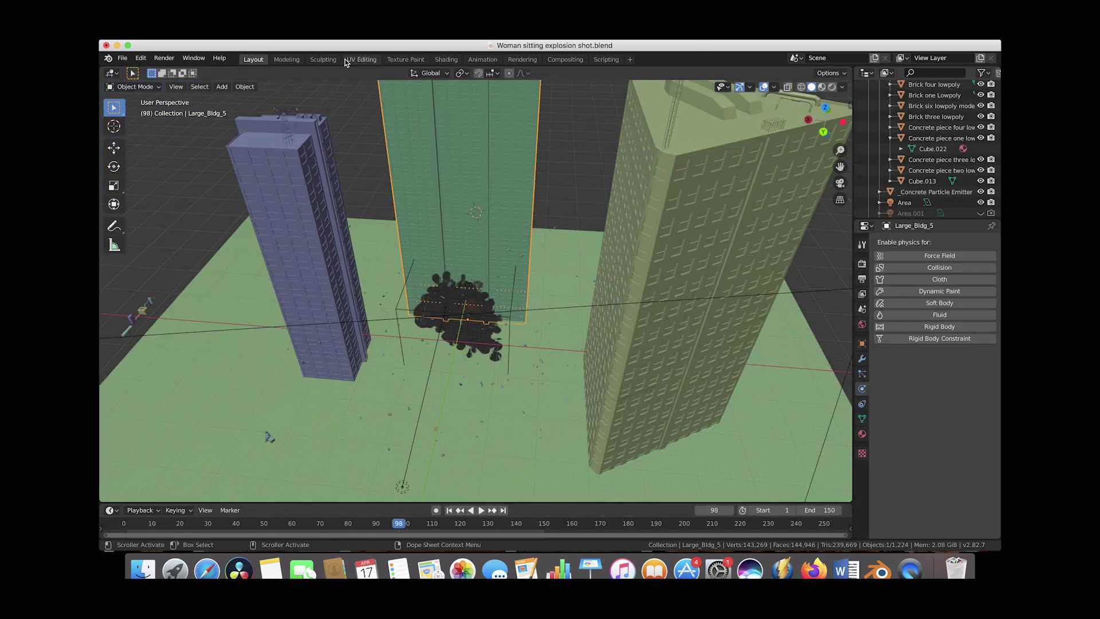
Show the Smoke Domain's material in the Shading workspace with rendered viewport shading
left_click(446, 60)
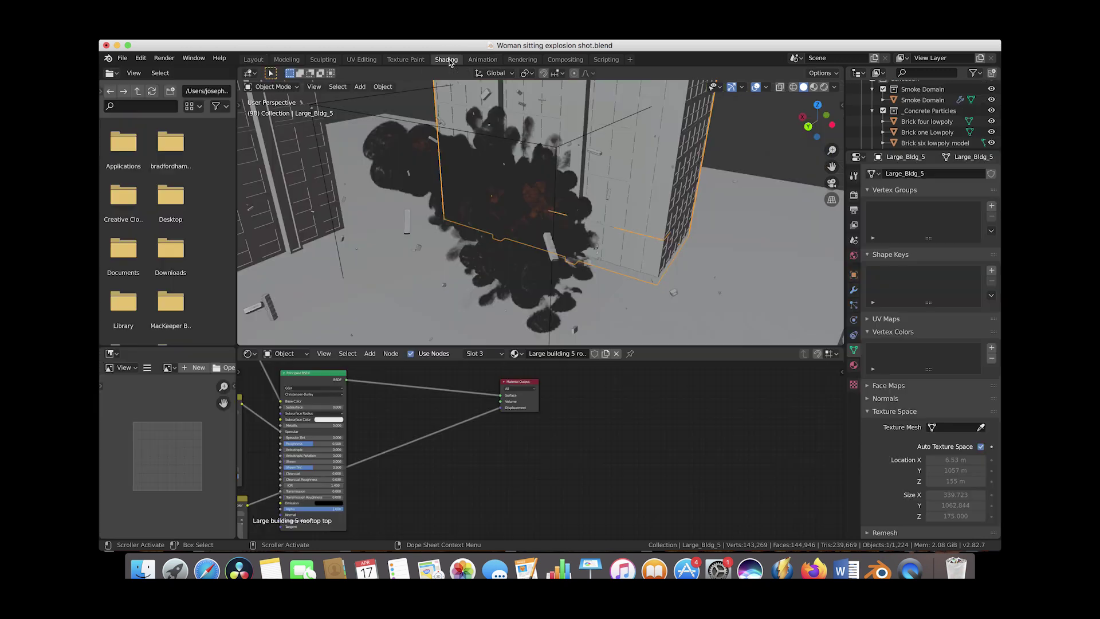
key("z")
left_click(504, 189)
left_click(560, 206)
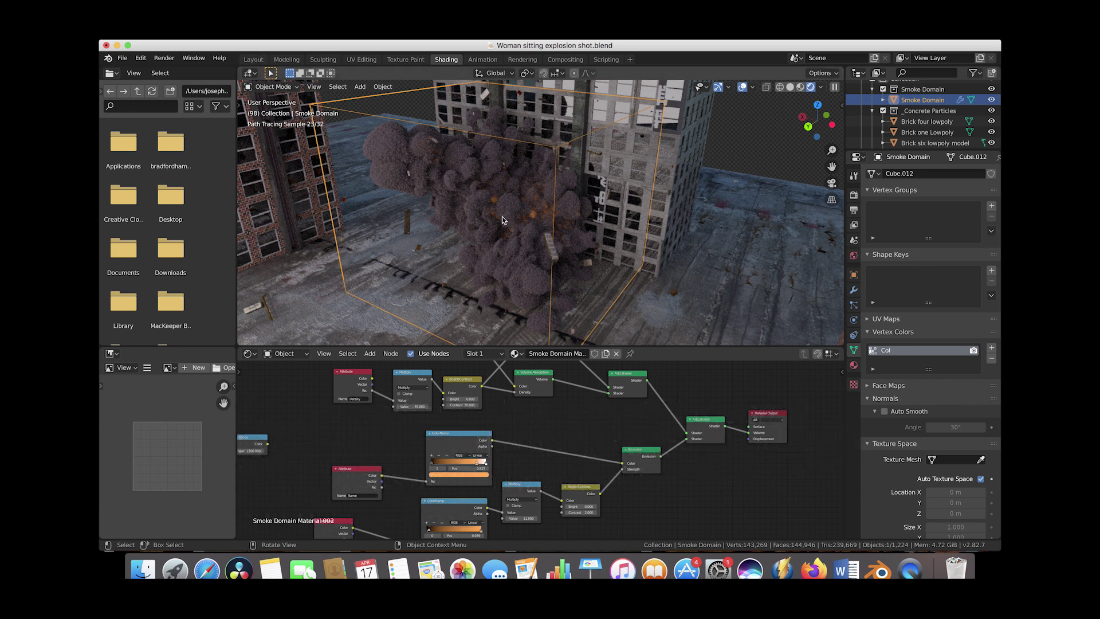
key("z")
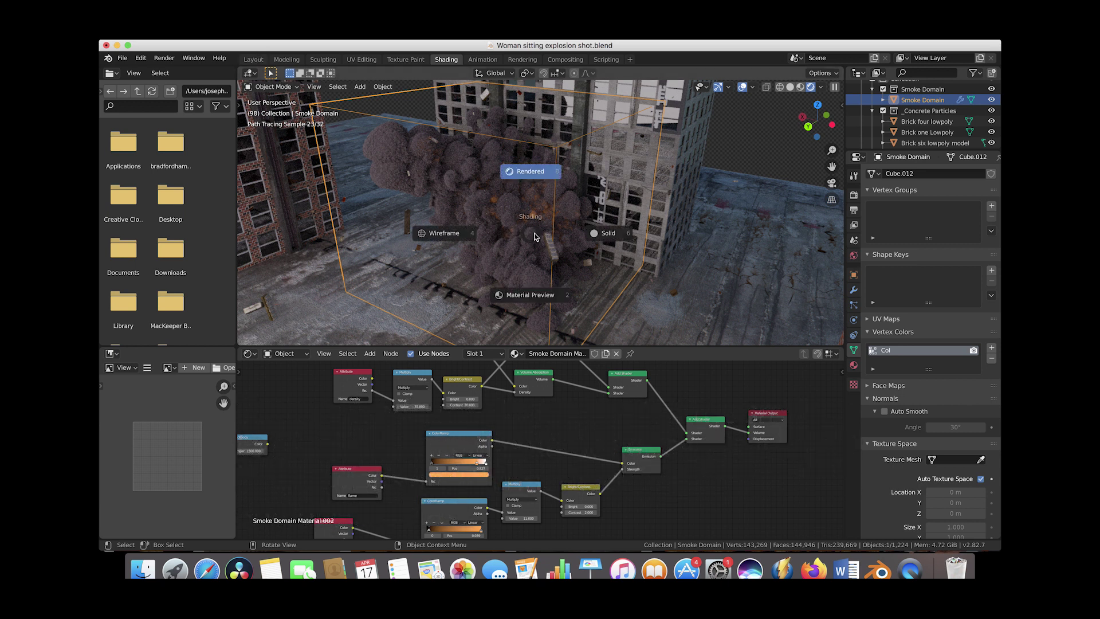
Set the Bright/Contrast Contrast back to 0 and the density Multiply value to 220
left_click(261, 63)
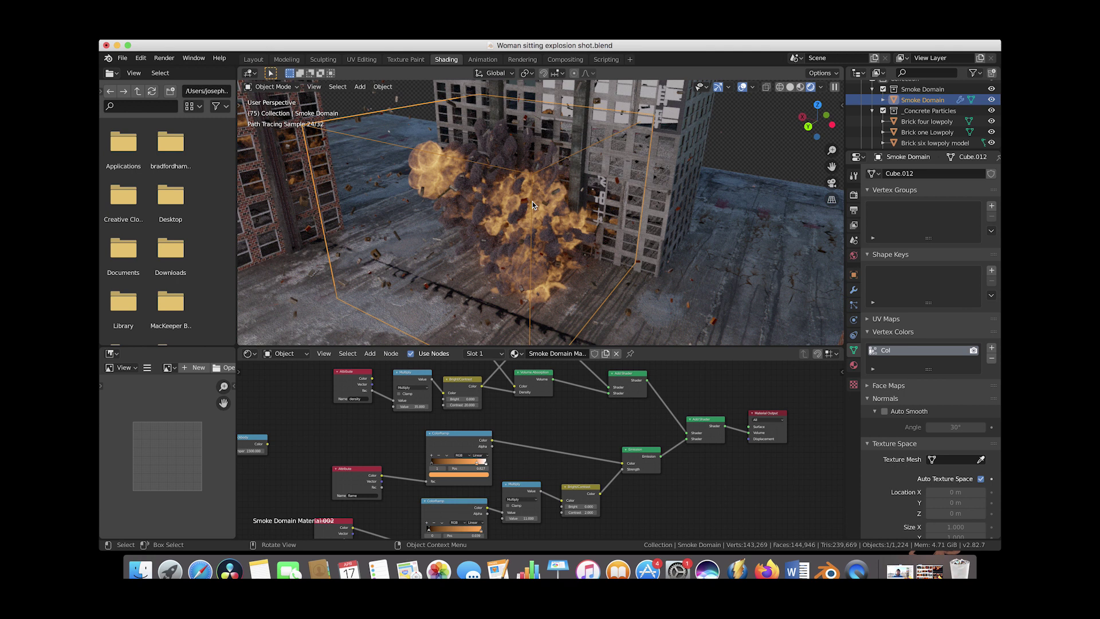
left_click(462, 405)
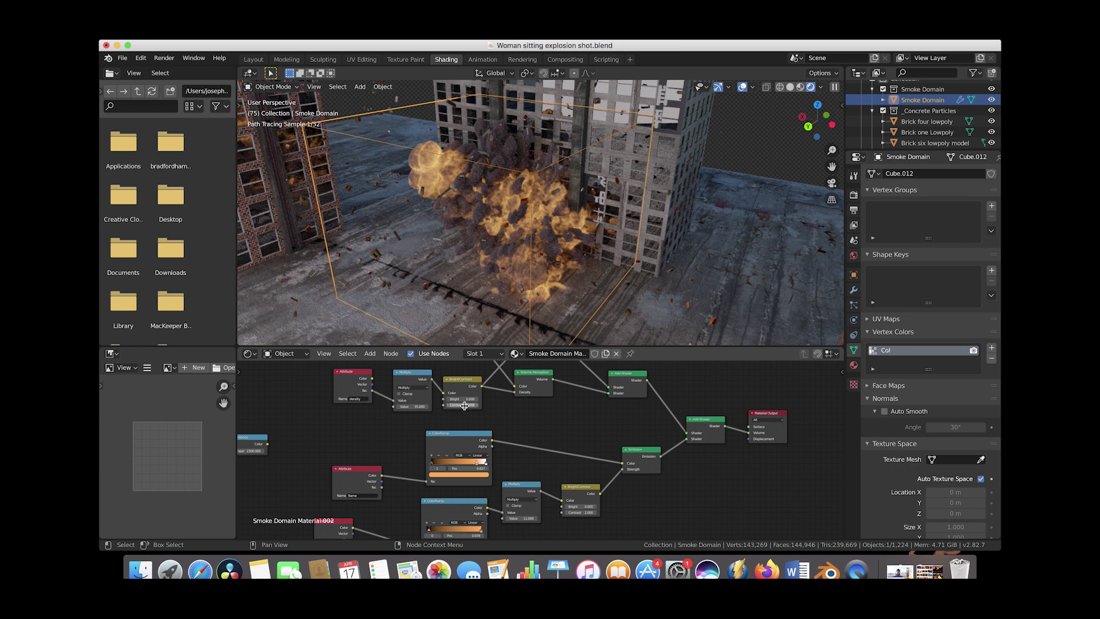
key("Return")
left_click(407, 406)
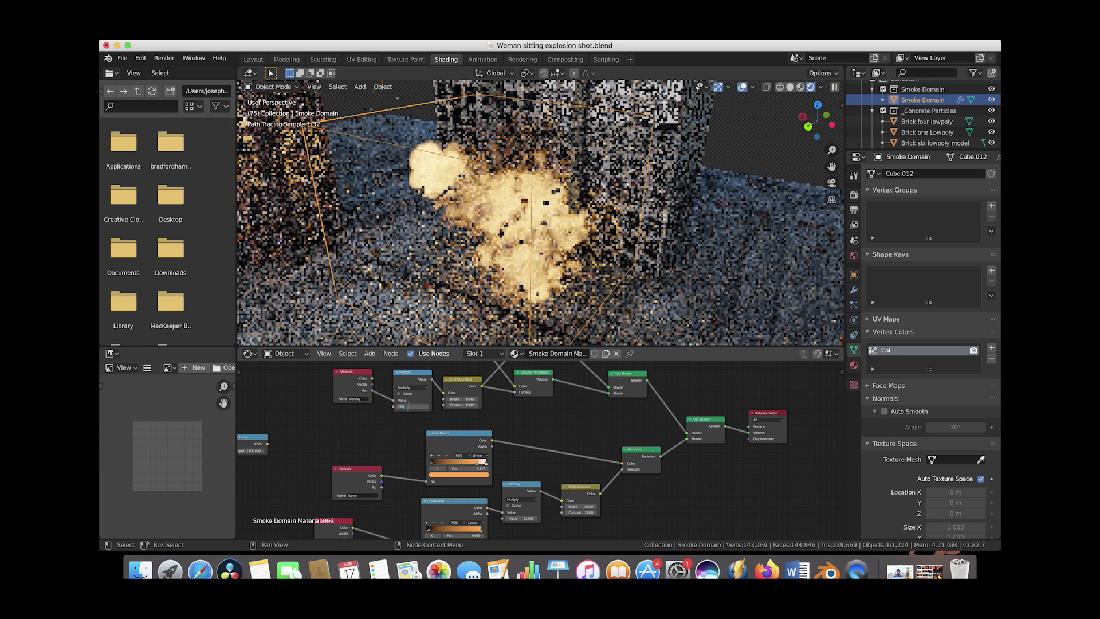
key("Return")
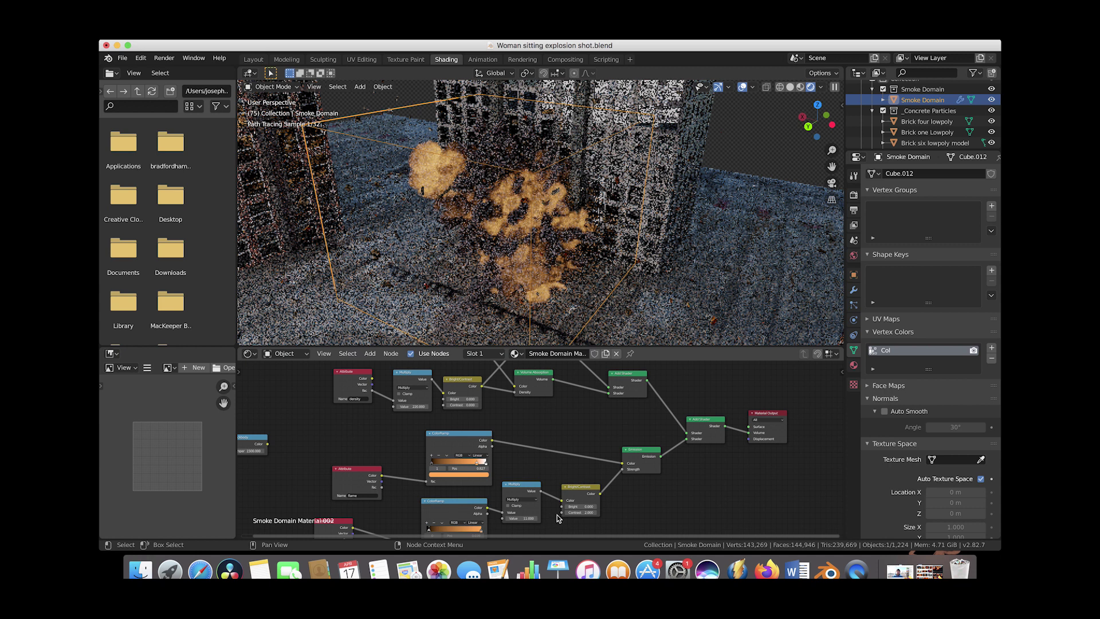
Set the density Multiply node value to 2 and the Bright/Contrast node contrast to 40
left_click(523, 519)
type("2")
key("Return")
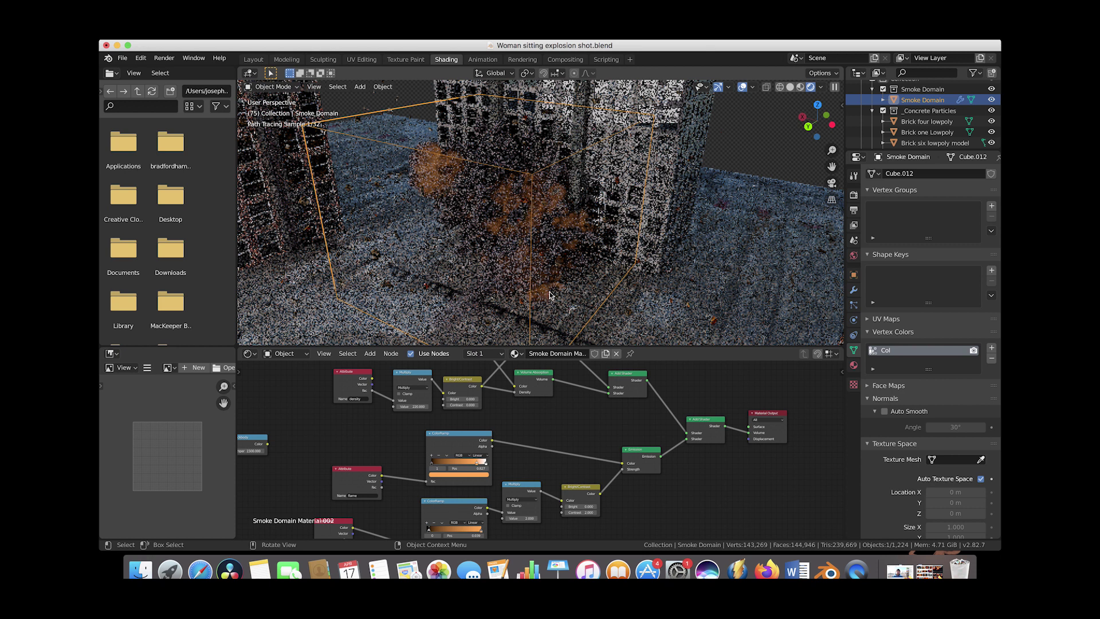
left_click(580, 512)
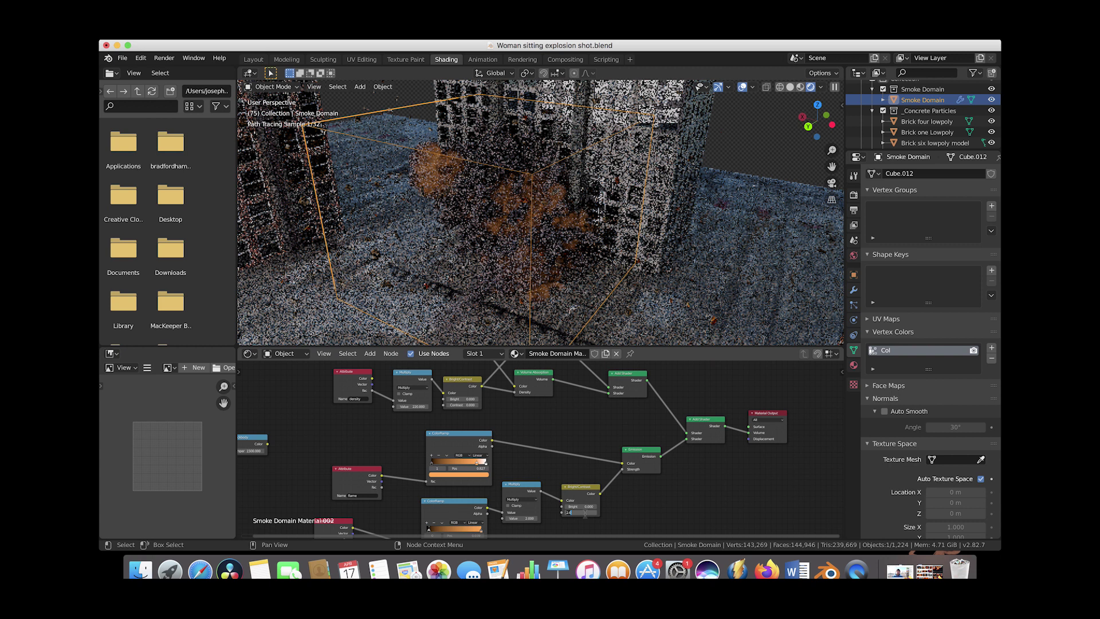
key("Return")
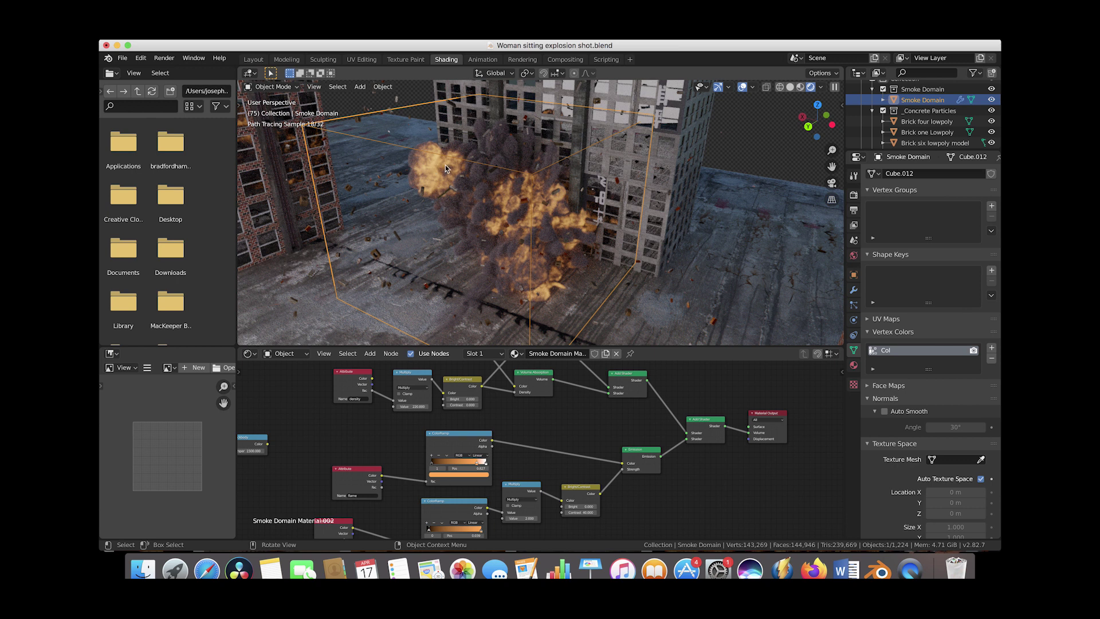
key("z")
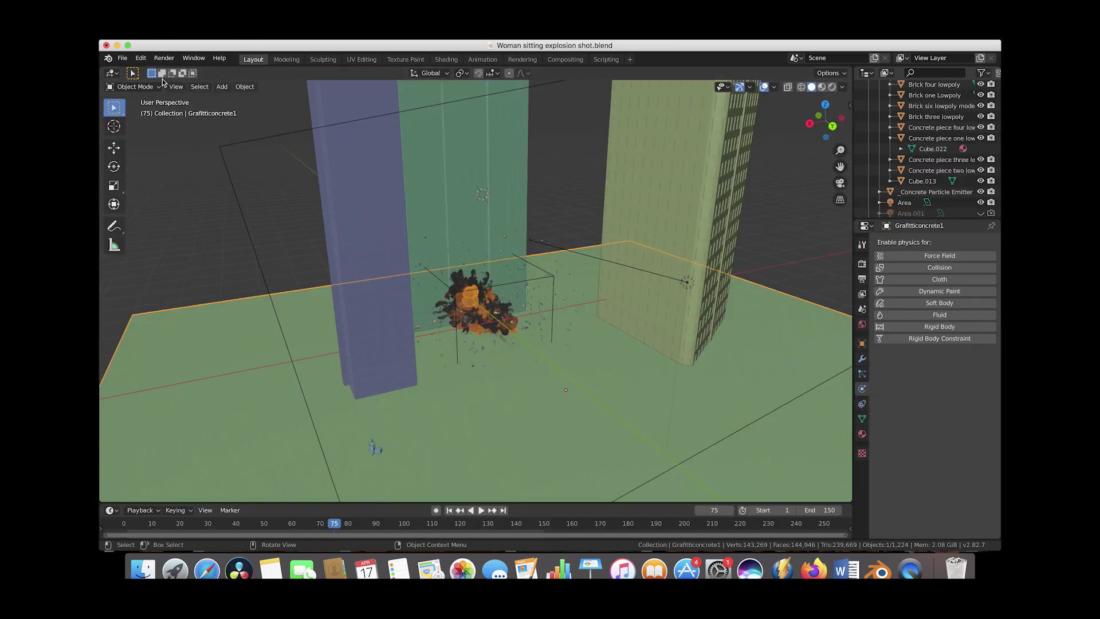
Look through the scene camera via View > Viewpoint > Camera and switch the viewport to Rendered shading
left_click(174, 86)
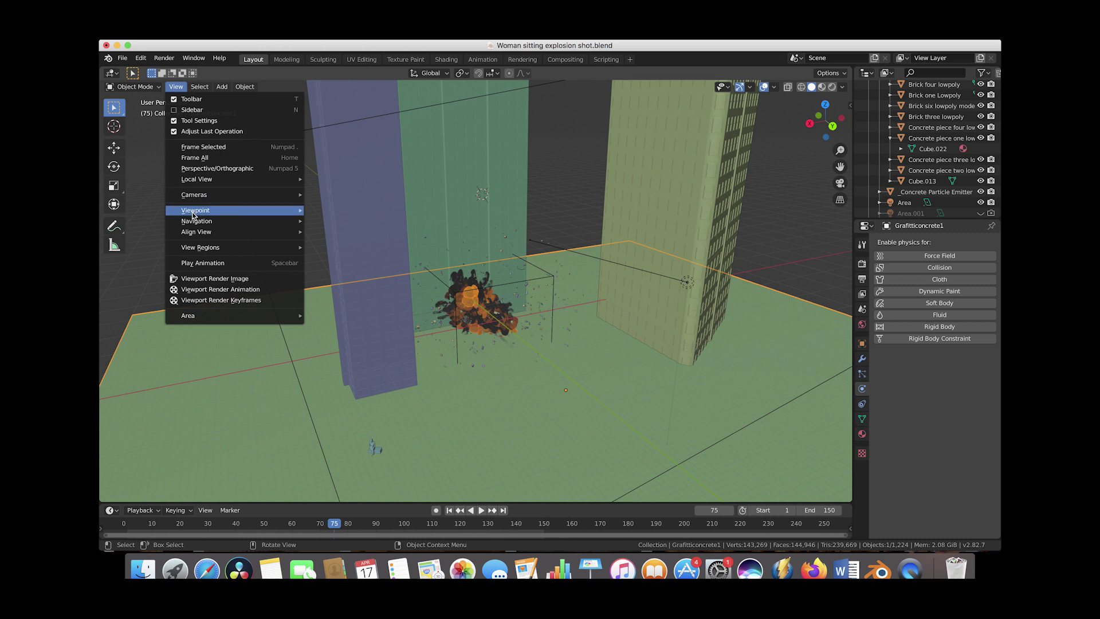
mouse_move(258, 211)
left_click(338, 210)
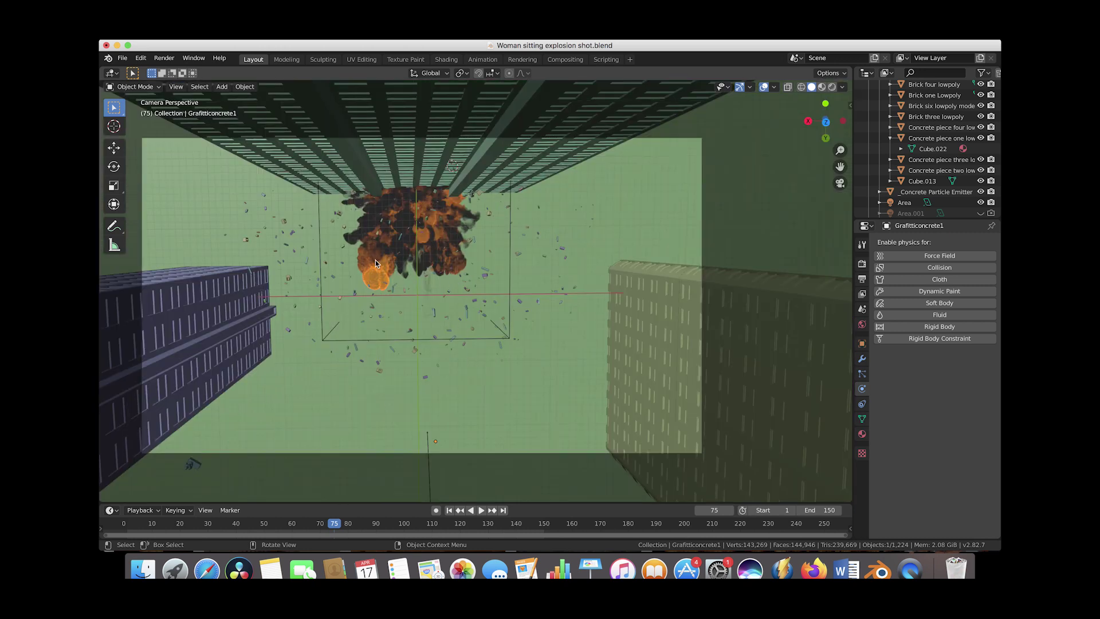
key("z")
left_click(452, 253)
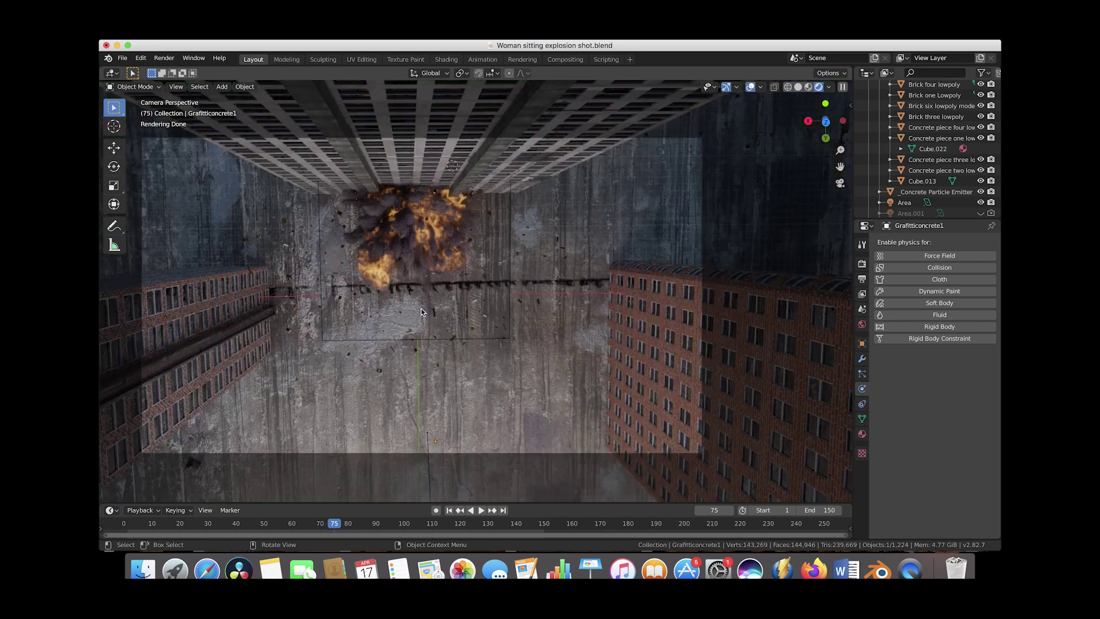